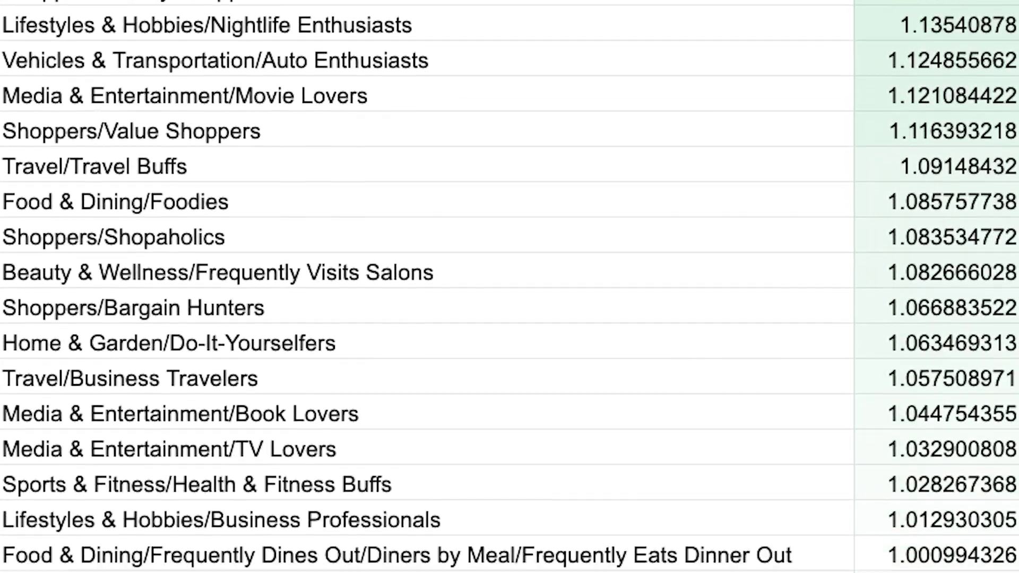
{"action": "scroll", "coordinate": [510, 286], "scroll_direction": "down", "scroll_amount": 10}
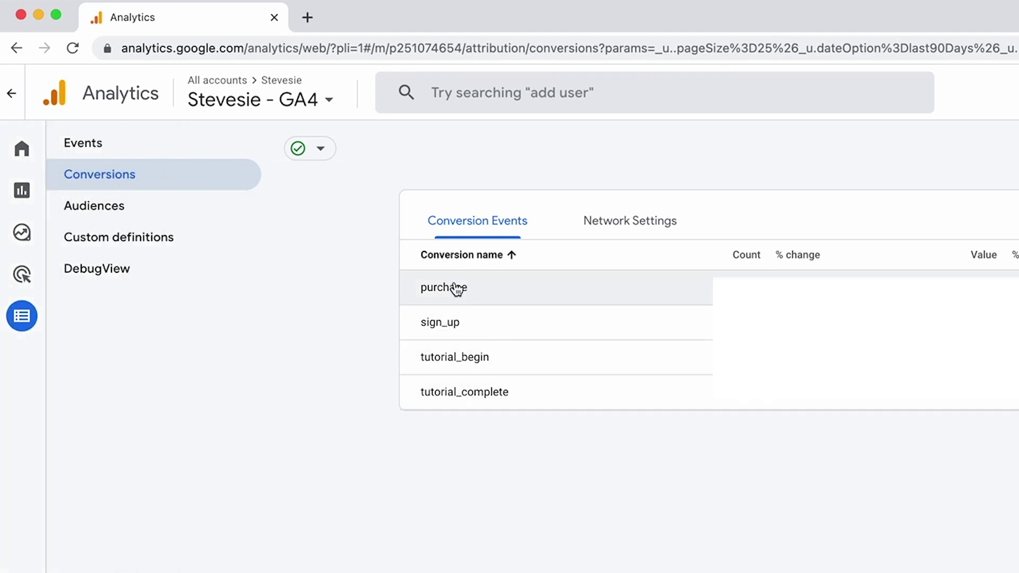
Highlight the purchase and sign_up conversion events, then start a blank exploration in Explore
{"action": "left_click_drag", "start_coordinate": [421, 287], "coordinate": [452, 289]}
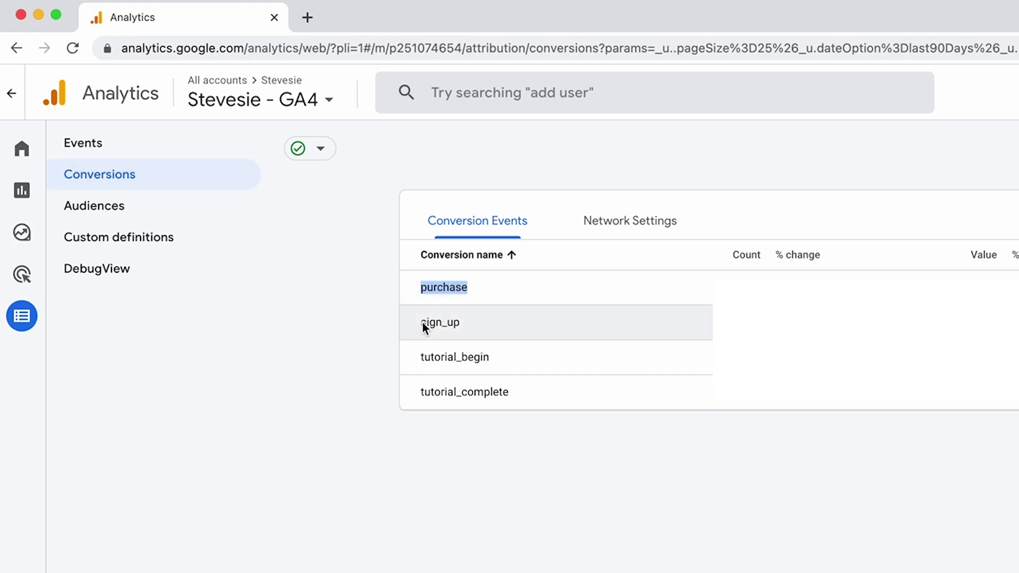
{"action": "left_click_drag", "start_coordinate": [422, 322], "coordinate": [446, 324]}
{"action": "left_click", "coordinate": [21, 232]}
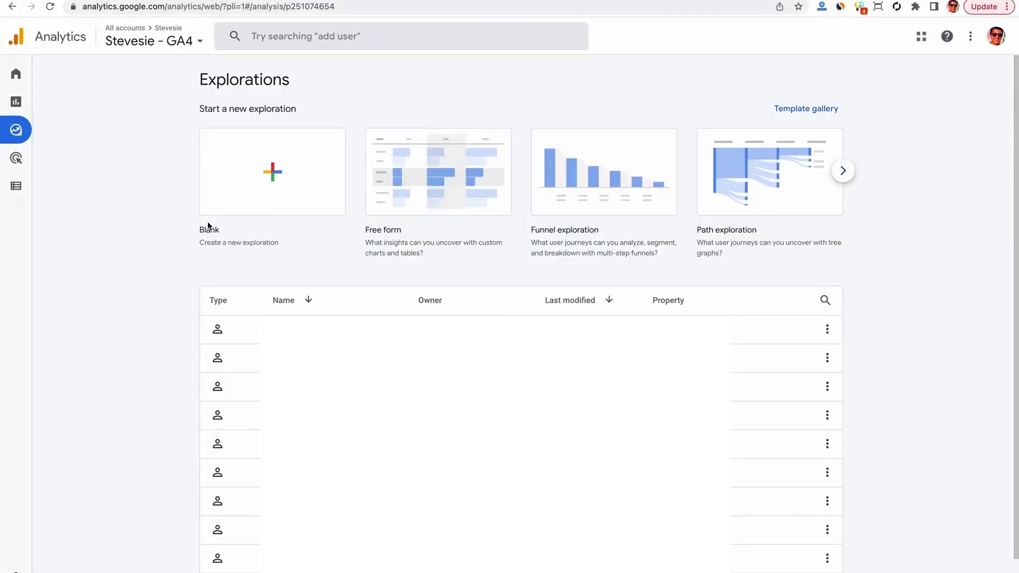
{"action": "left_click", "coordinate": [275, 177]}
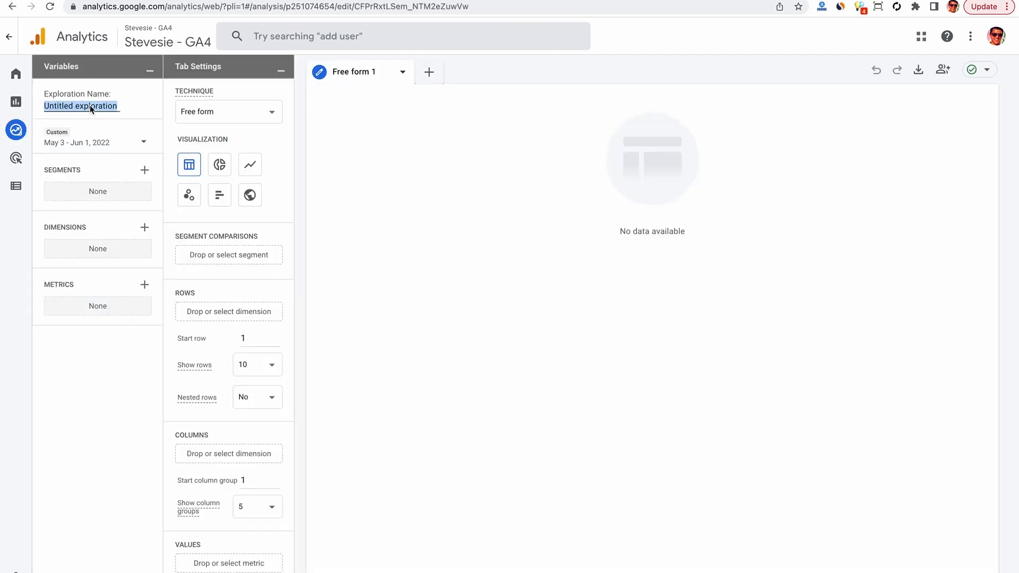
Name the exploration 'Registered Users Interests' and begin a user segment called 'Registered Users'
{"action": "type", "text": "Registered Users Interests"}
{"action": "left_click", "coordinate": [75, 170]}
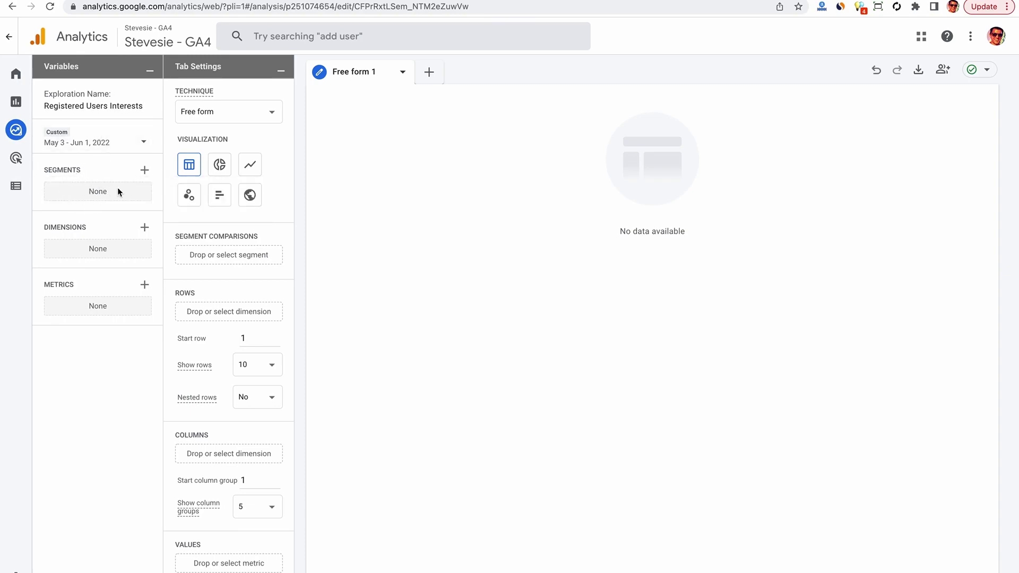
{"action": "left_click", "coordinate": [145, 171]}
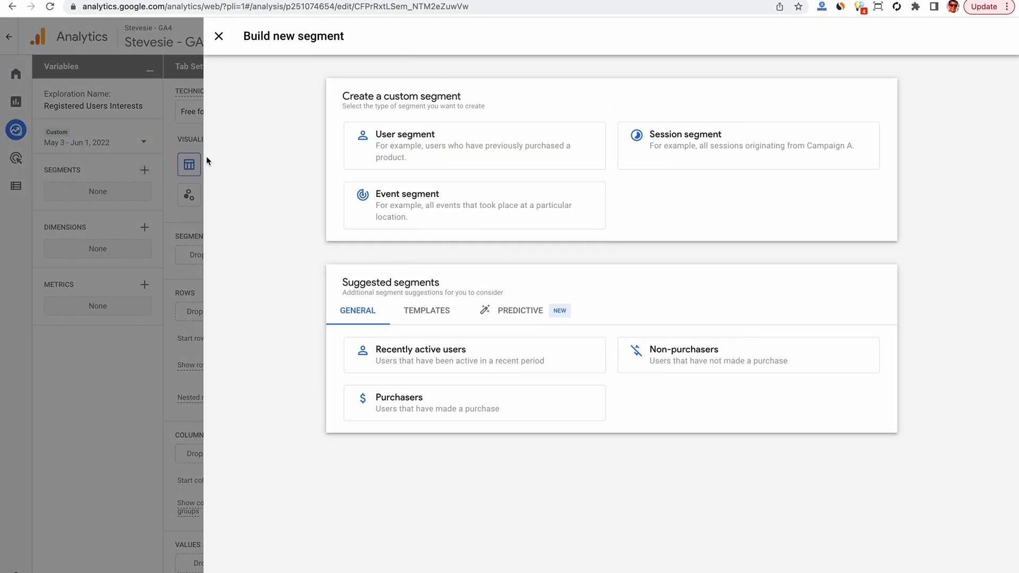
{"action": "left_click", "coordinate": [404, 142]}
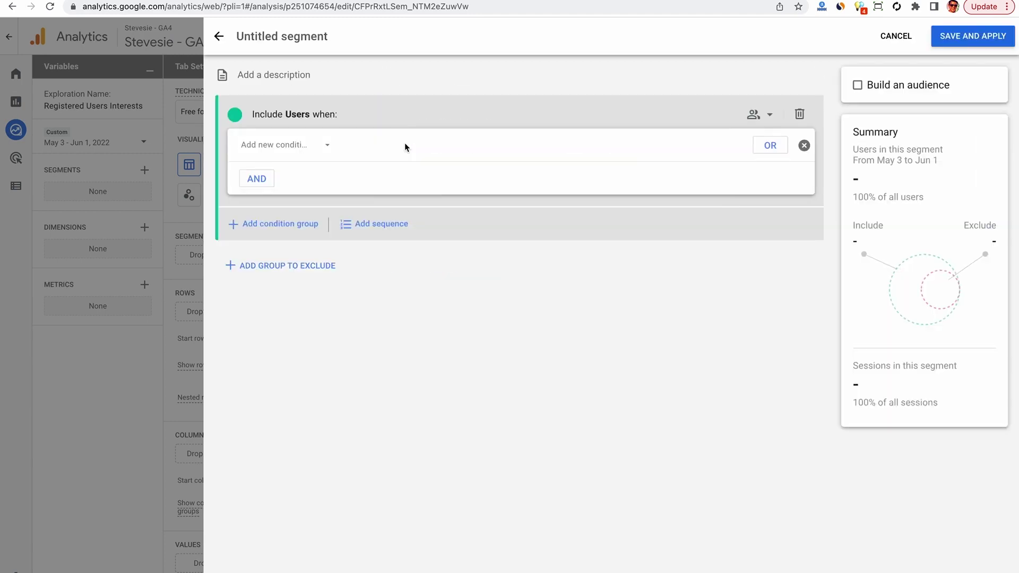
{"action": "left_click", "coordinate": [288, 36]}
{"action": "type", "text": "Registered Users"}
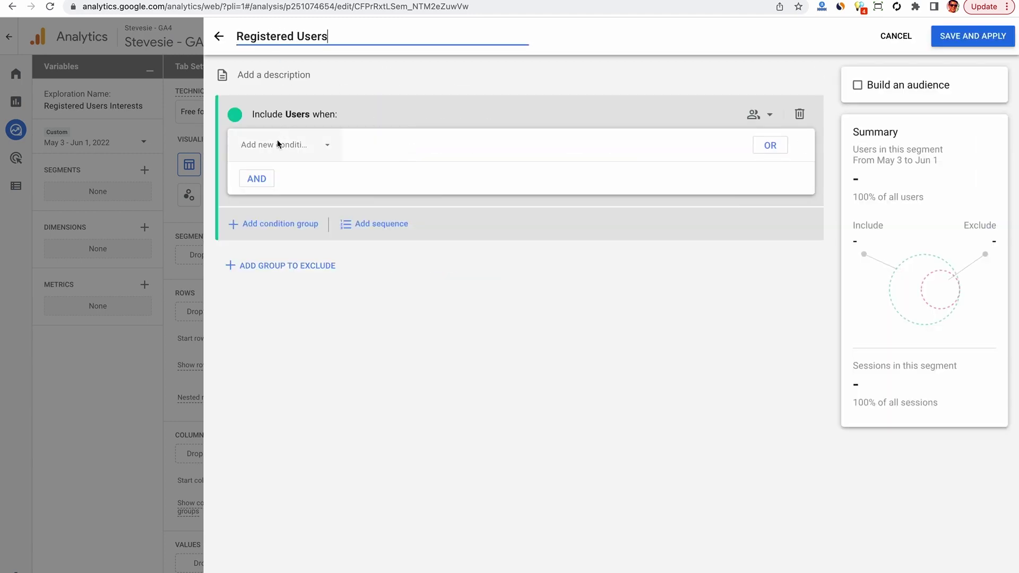
Give the Registered Users segment a sign_up event condition, then save and apply it
{"action": "left_click", "coordinate": [277, 142]}
{"action": "mouse_move", "coordinate": [272, 186]}
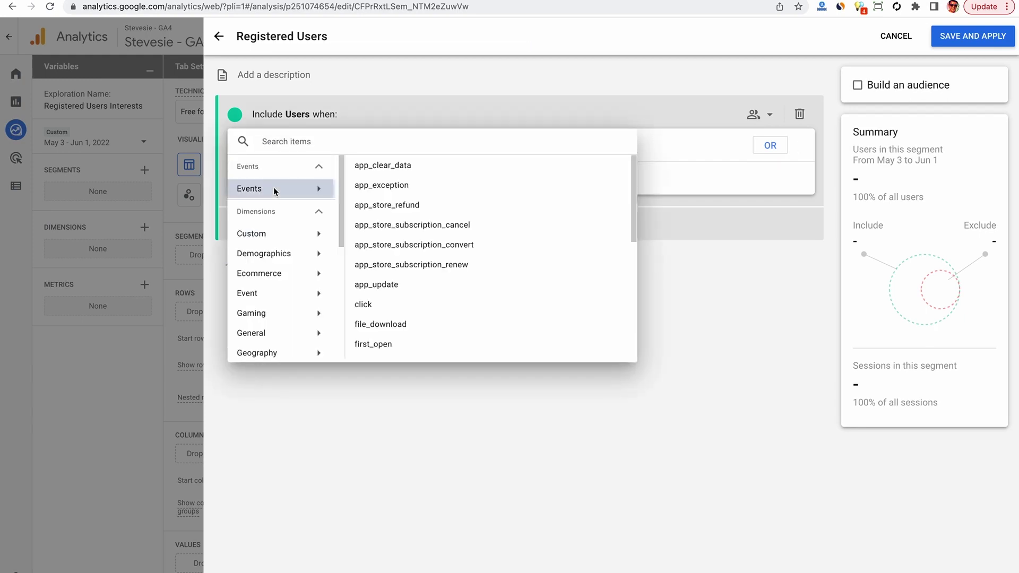
{"action": "scroll", "coordinate": [402, 236], "scroll_direction": "down", "scroll_amount": 5}
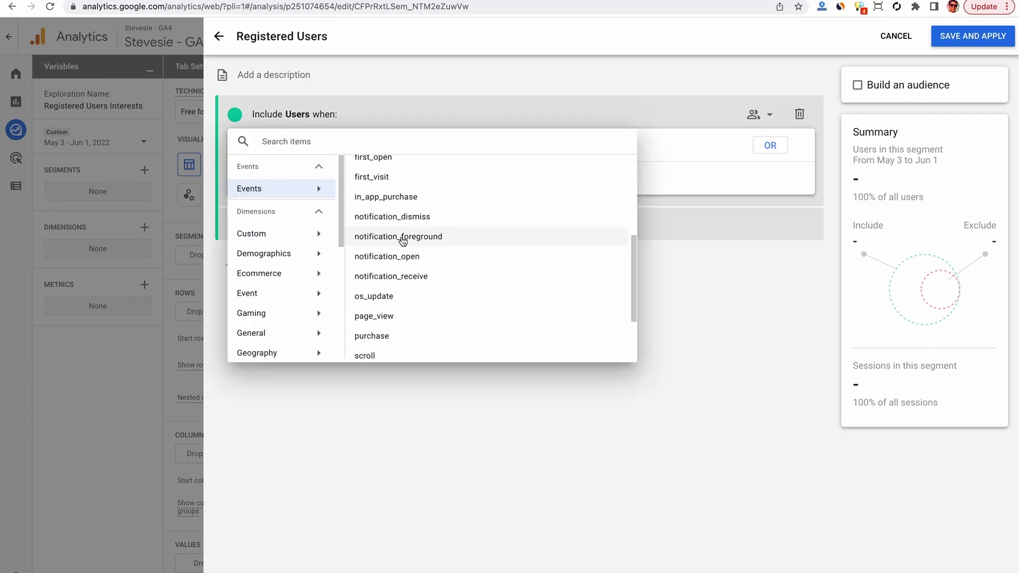
{"action": "scroll", "coordinate": [402, 239], "scroll_direction": "down", "scroll_amount": 3}
{"action": "left_click", "coordinate": [374, 316]}
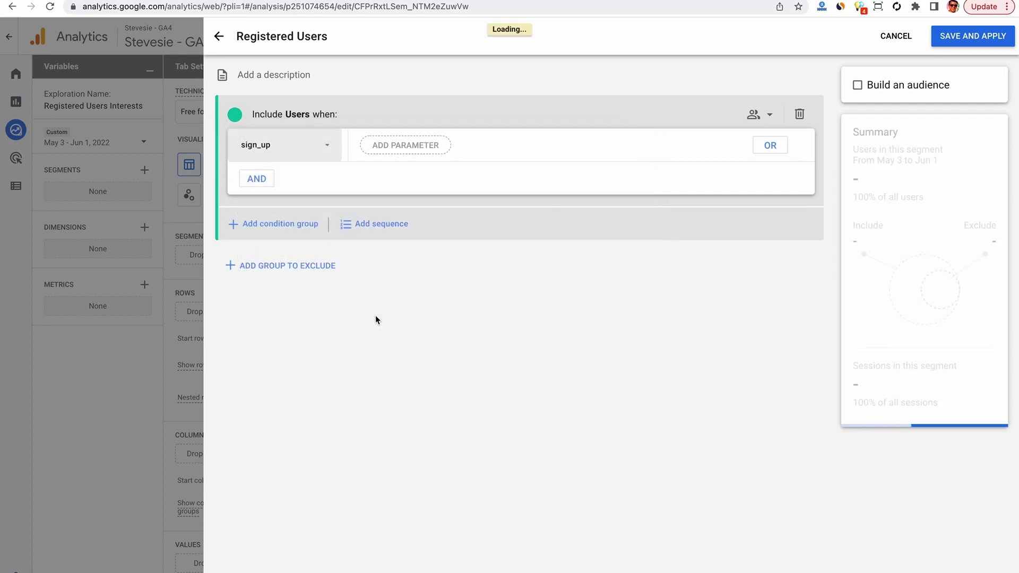
{"action": "left_click", "coordinate": [950, 37]}
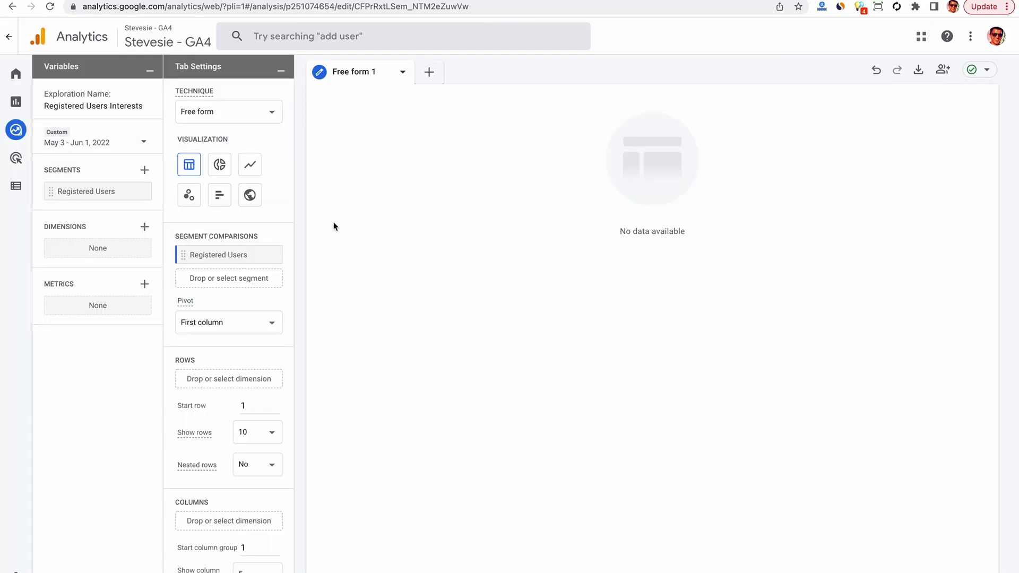
Build a second user segment, 'All Users', conditioned on the first_visit event
{"action": "left_click", "coordinate": [144, 170]}
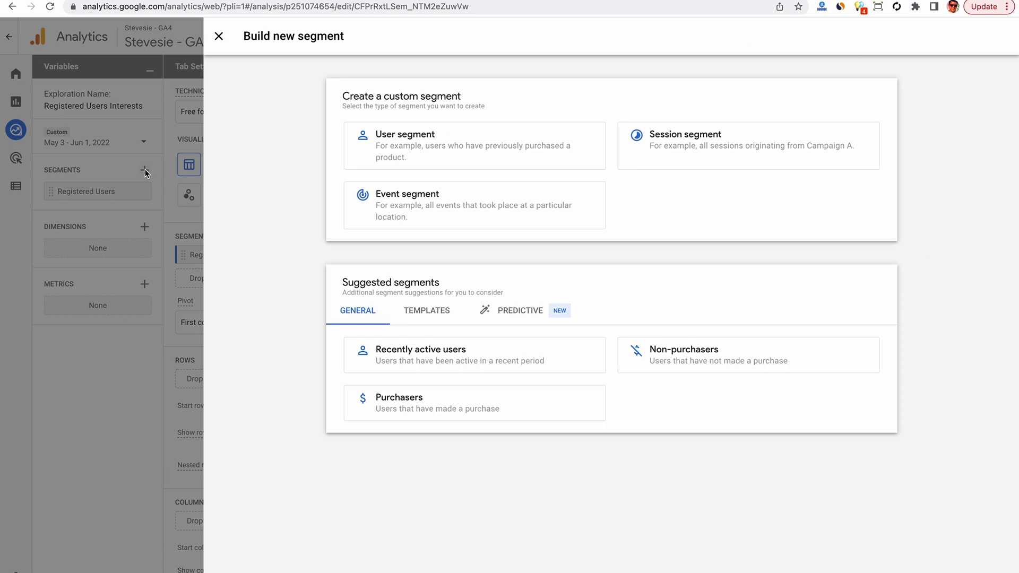
{"action": "left_click", "coordinate": [409, 139]}
{"action": "left_click", "coordinate": [285, 37]}
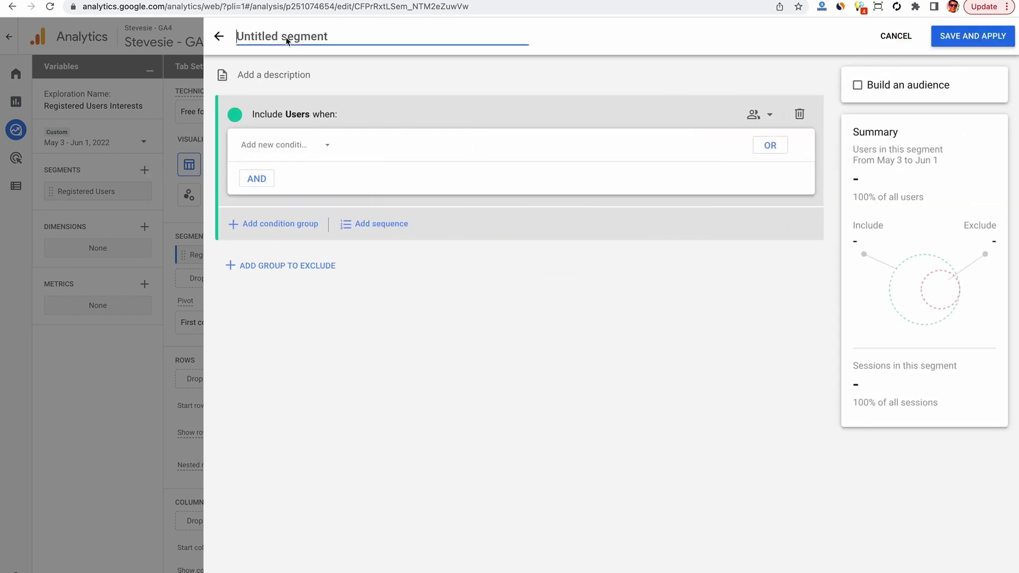
{"action": "type", "text": "All Users"}
{"action": "left_click", "coordinate": [287, 139]}
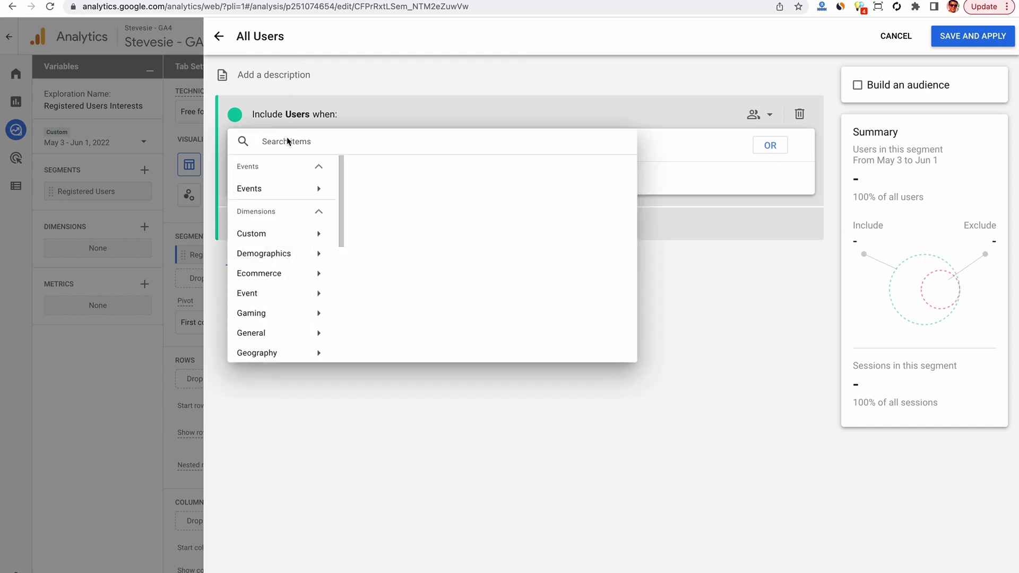
{"action": "type", "text": "first_vi"}
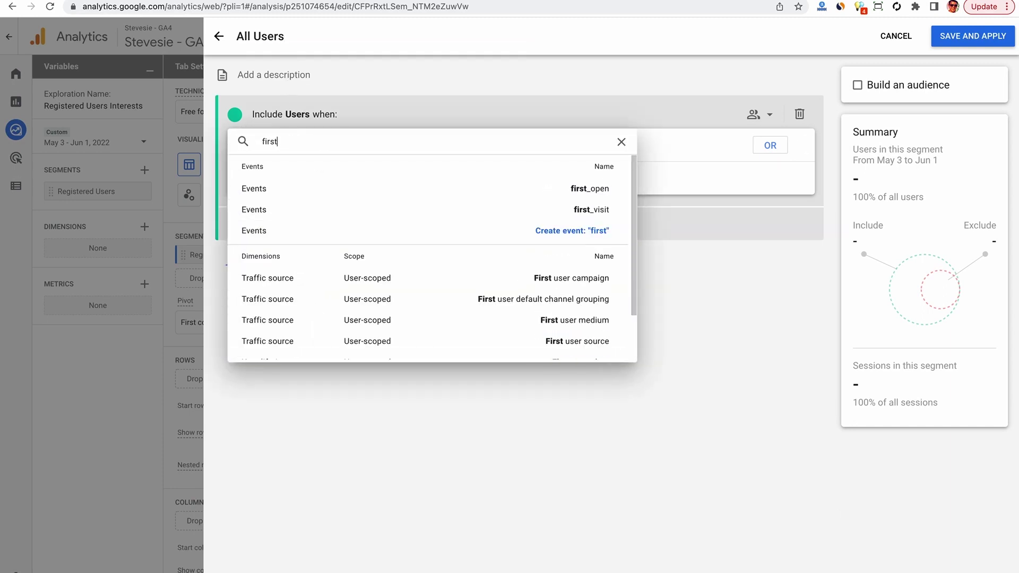
{"action": "left_click", "coordinate": [326, 183]}
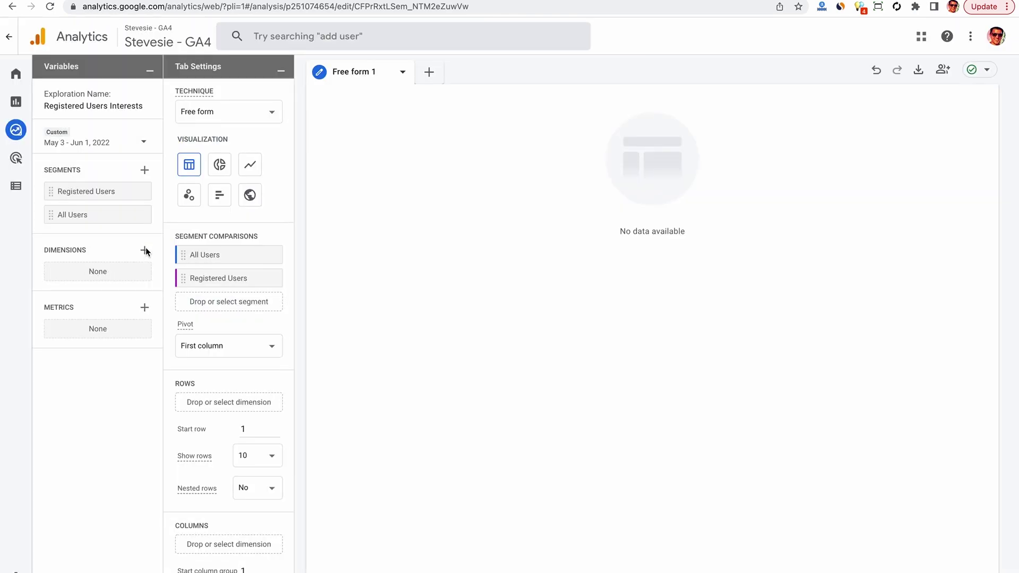
Import the Interests dimension from Demographics into the exploration
{"action": "left_click", "coordinate": [144, 251]}
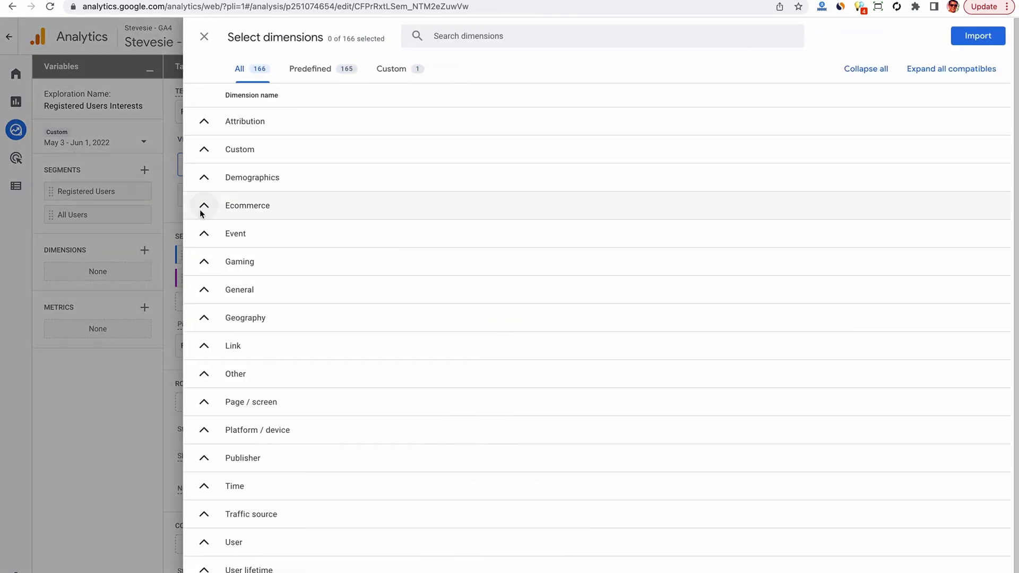
{"action": "left_click", "coordinate": [206, 181]}
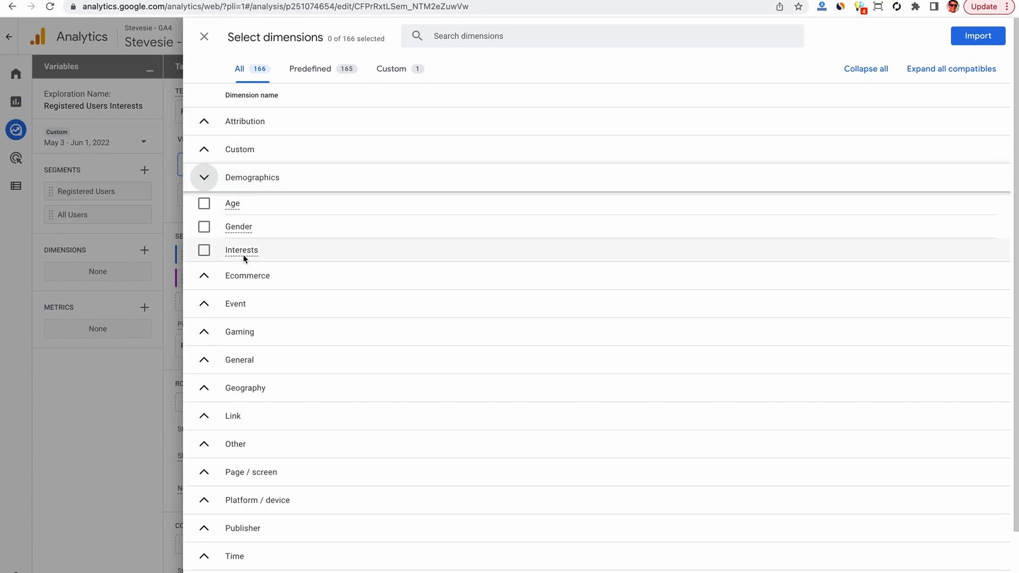
{"action": "mouse_move", "coordinate": [246, 251]}
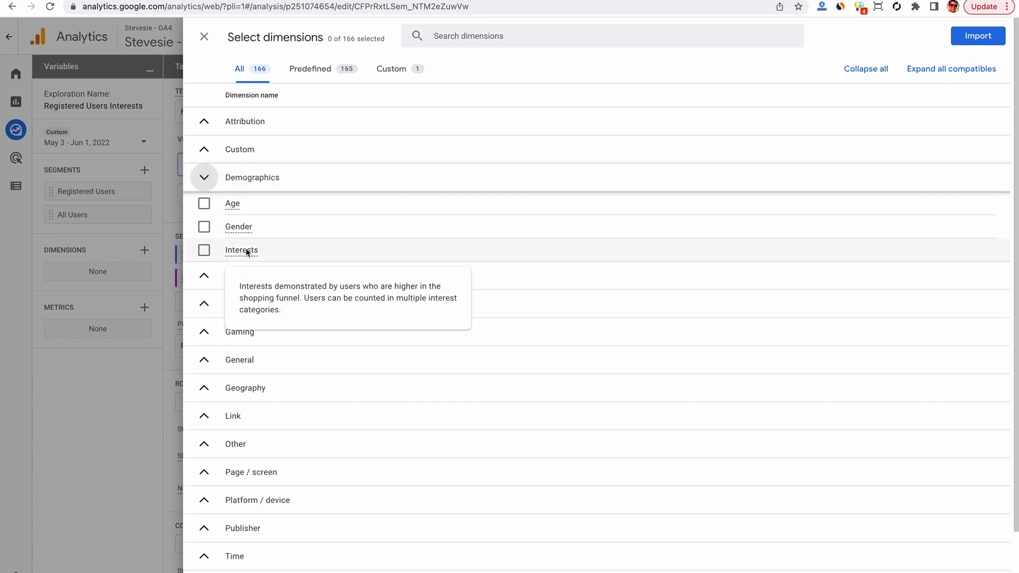
{"action": "left_click", "coordinate": [205, 251]}
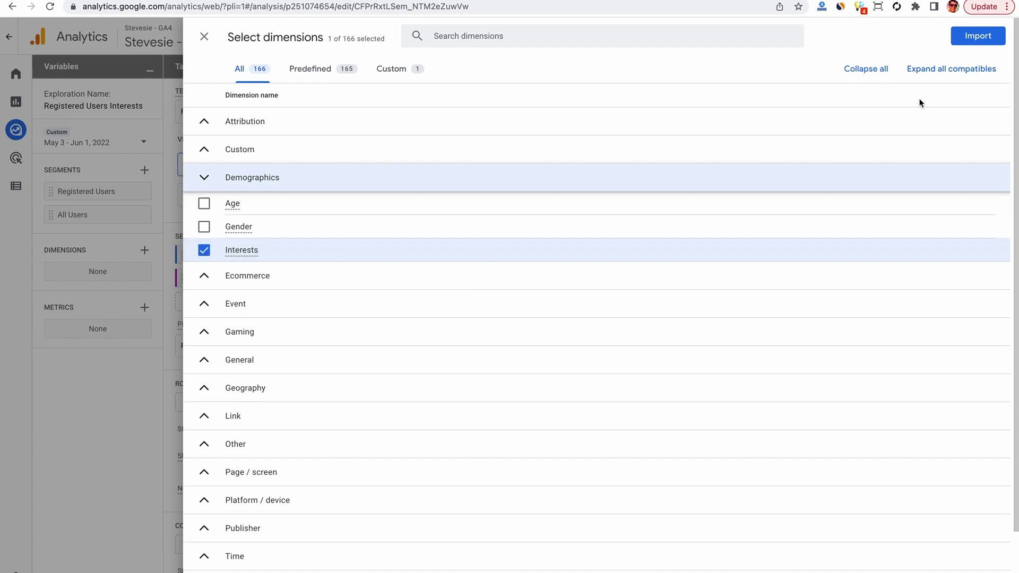
{"action": "left_click", "coordinate": [974, 37]}
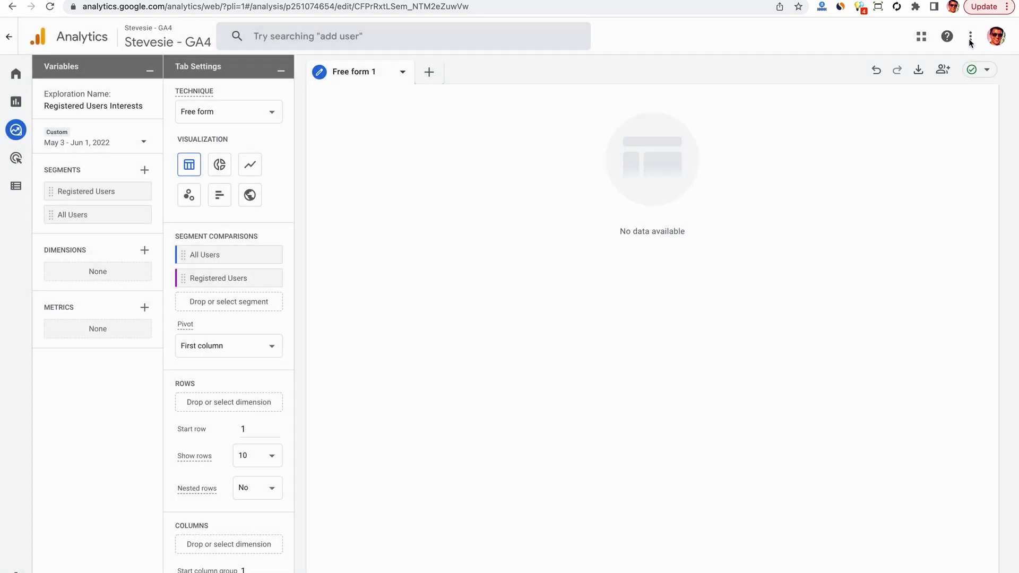
Import the Total users metric from the User group
{"action": "left_click", "coordinate": [144, 307]}
{"action": "left_click", "coordinate": [205, 345]}
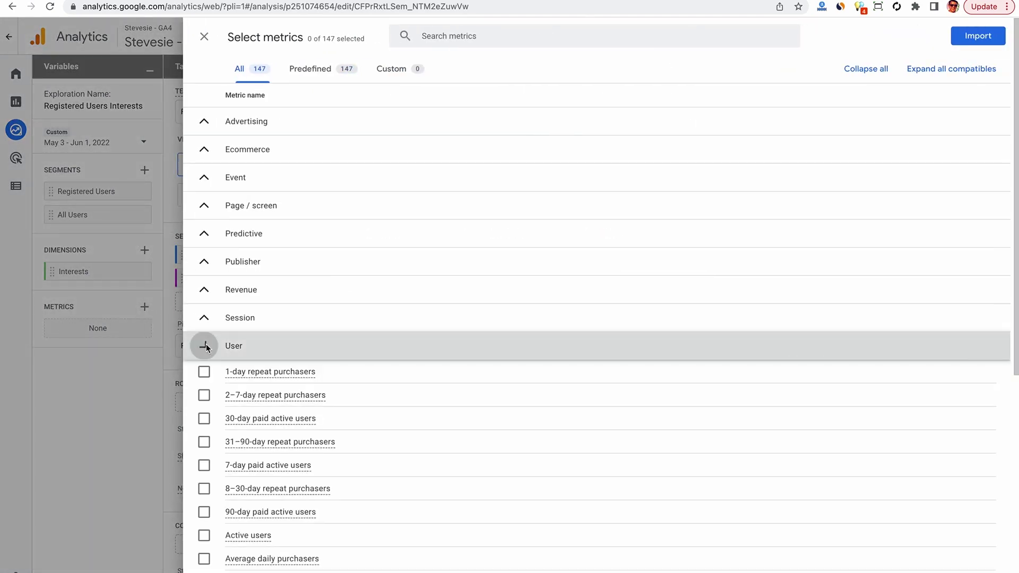
{"action": "scroll", "coordinate": [272, 389], "scroll_direction": "down", "scroll_amount": 6}
{"action": "scroll", "coordinate": [271, 390], "scroll_direction": "down", "scroll_amount": 1}
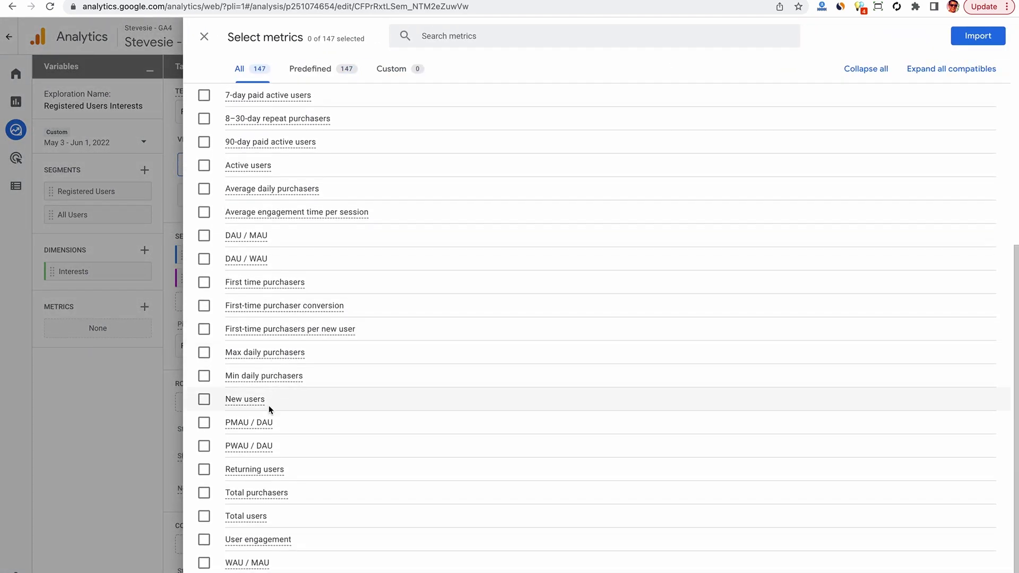
{"action": "left_click", "coordinate": [204, 515]}
{"action": "left_click", "coordinate": [978, 35]}
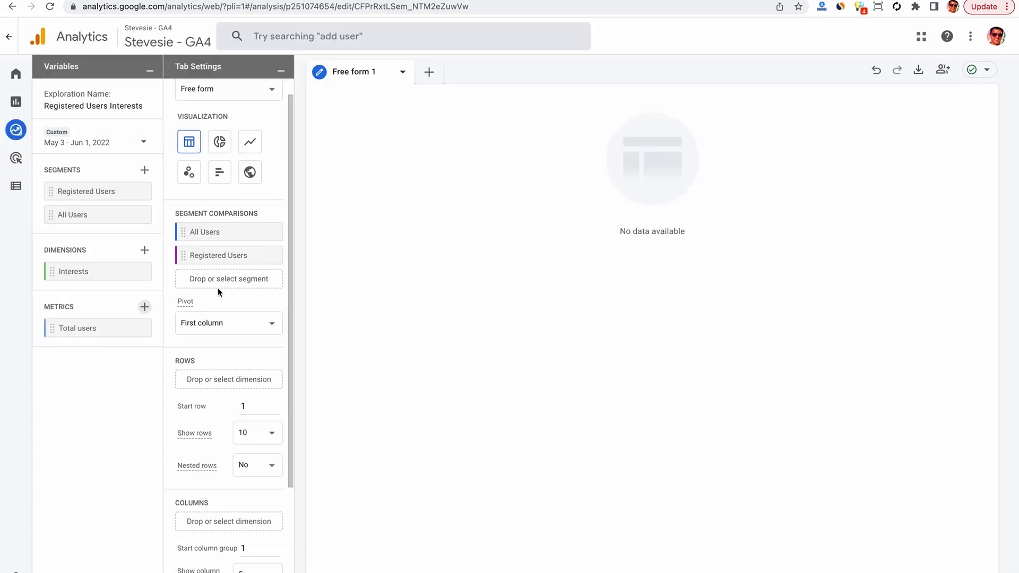
{"action": "scroll", "coordinate": [218, 288], "scroll_direction": "down", "scroll_amount": 3}
Place Interests as the table rows and Total users as the values
{"action": "left_click_drag", "start_coordinate": [75, 270], "coordinate": [196, 279]}
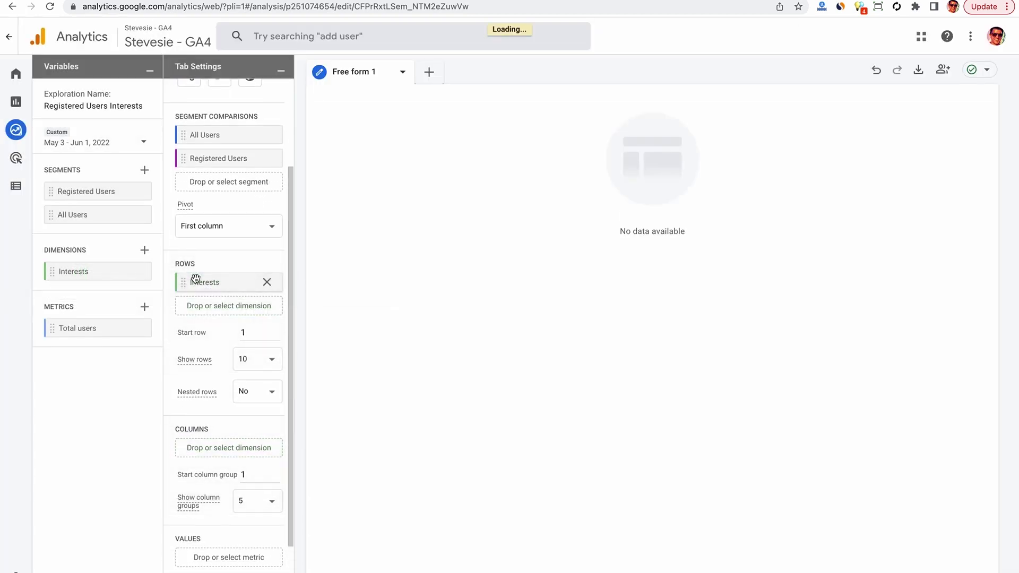
{"action": "scroll", "coordinate": [200, 294], "scroll_direction": "down", "scroll_amount": 2}
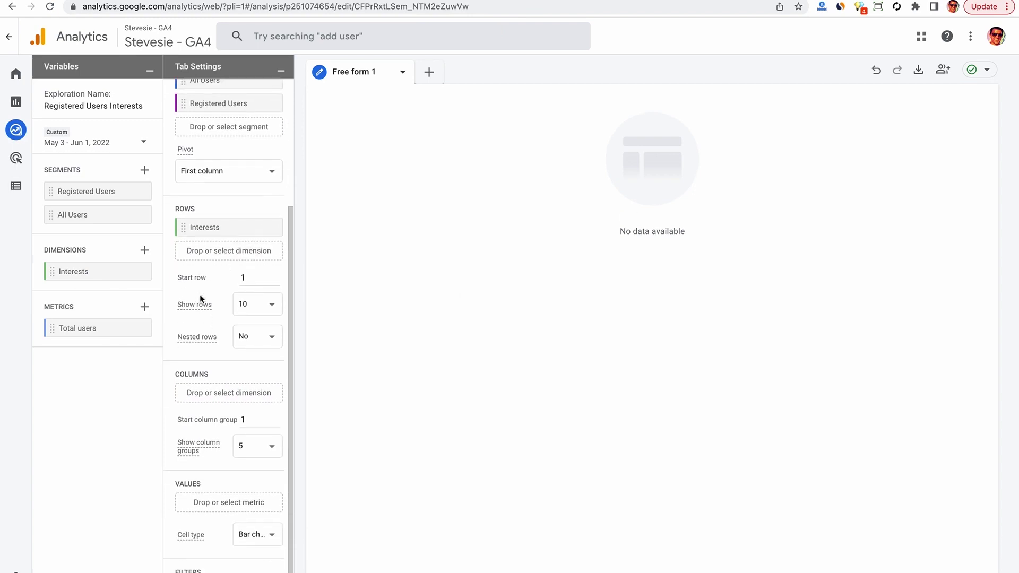
{"action": "scroll", "coordinate": [199, 294], "scroll_direction": "down", "scroll_amount": 1}
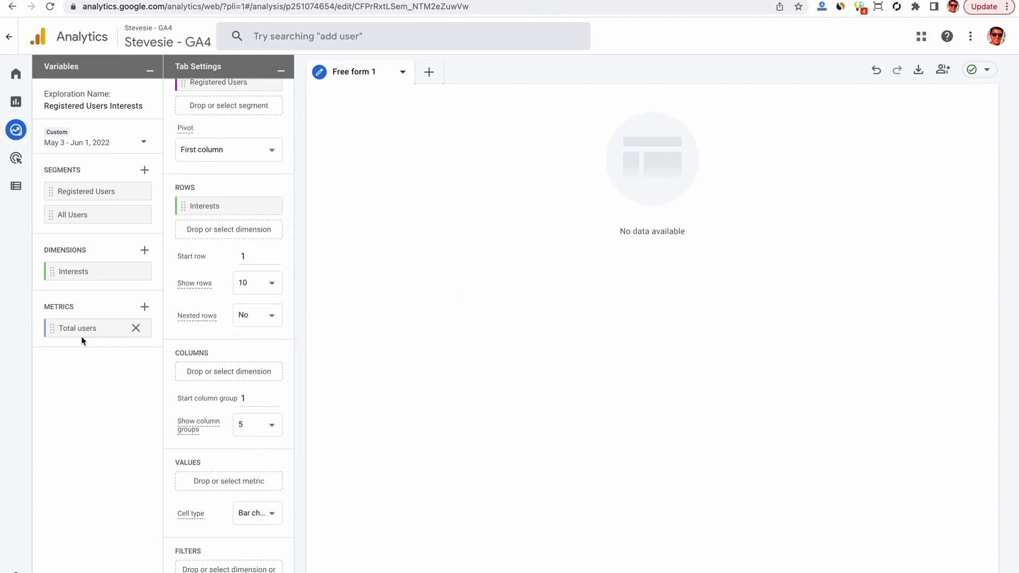
{"action": "left_click_drag", "start_coordinate": [83, 340], "coordinate": [191, 481]}
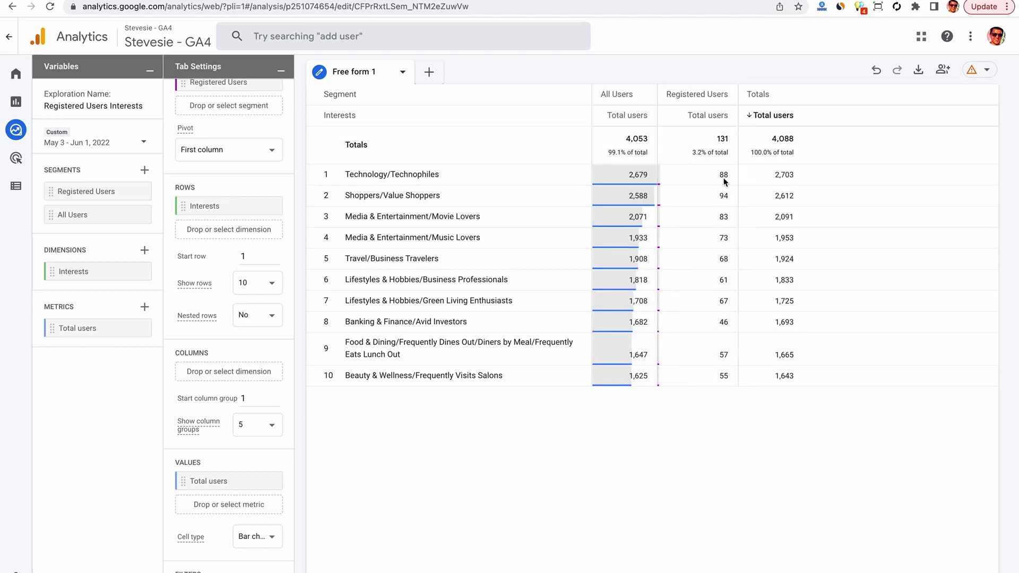
Set the table to show up to 250 rows
{"action": "left_click", "coordinate": [268, 287]}
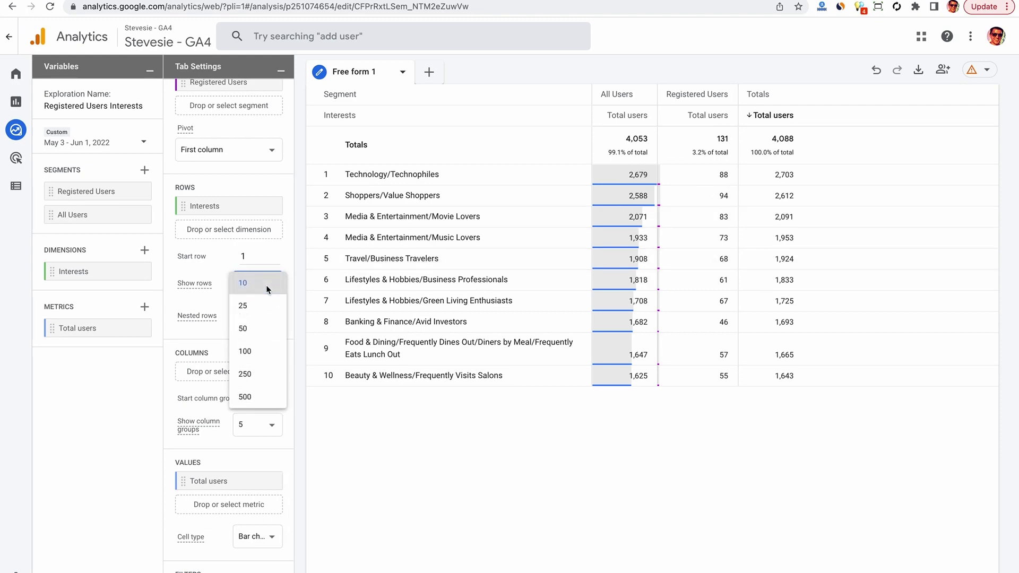
{"action": "left_click", "coordinate": [266, 372]}
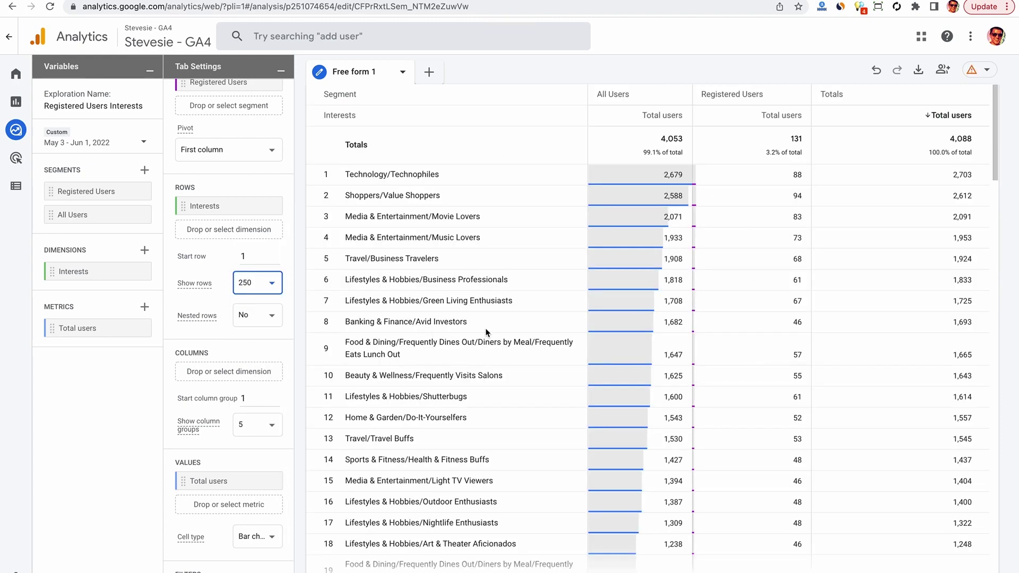
{"action": "scroll", "coordinate": [510, 349], "scroll_direction": "down", "scroll_amount": 20}
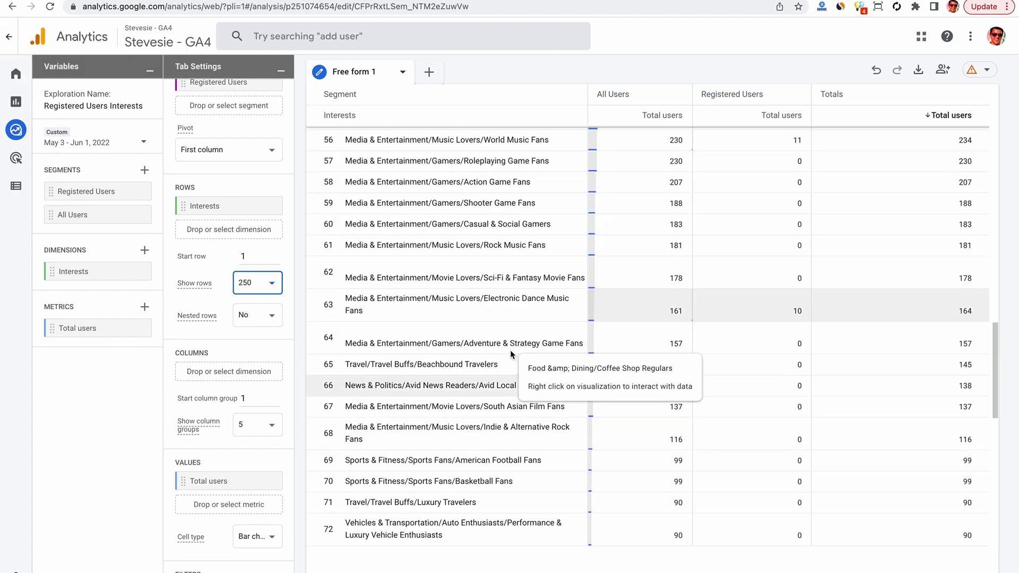
{"action": "scroll", "coordinate": [510, 349], "scroll_direction": "up", "scroll_amount": 20}
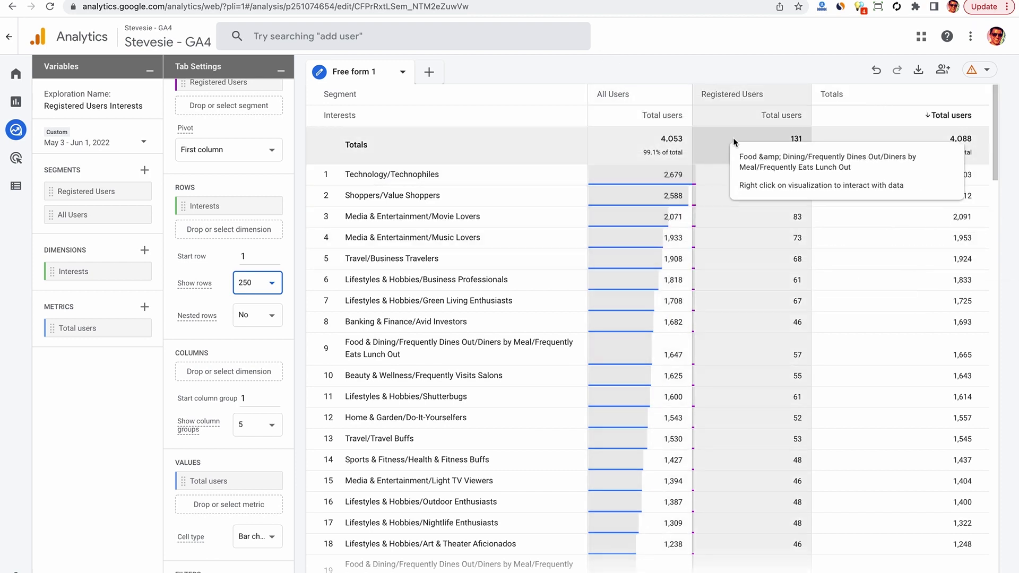
Export the interests table to Google Sheets and confirm the import
{"action": "left_click", "coordinate": [918, 71]}
{"action": "left_click", "coordinate": [939, 95]}
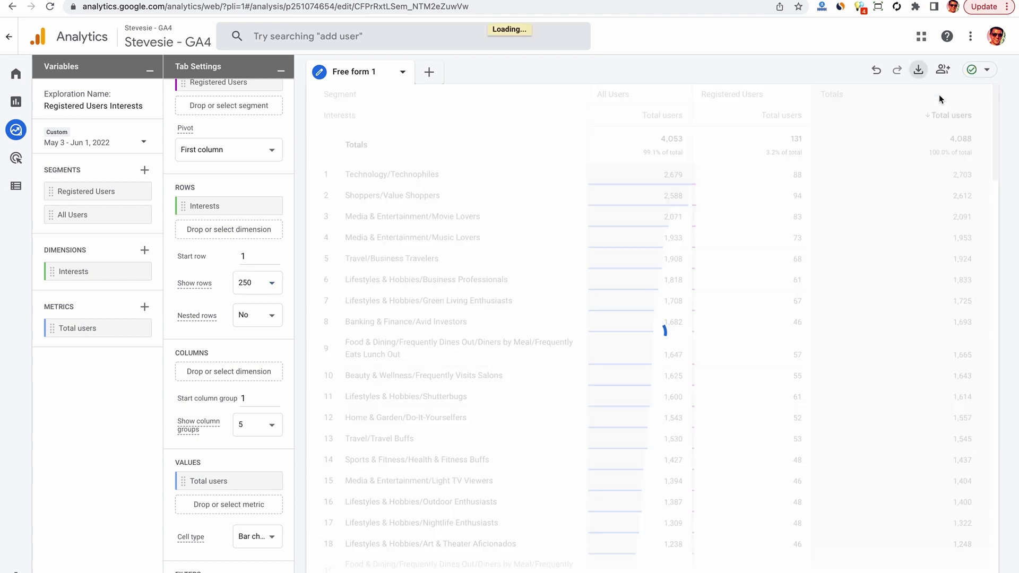
{"action": "left_click", "coordinate": [360, 218]}
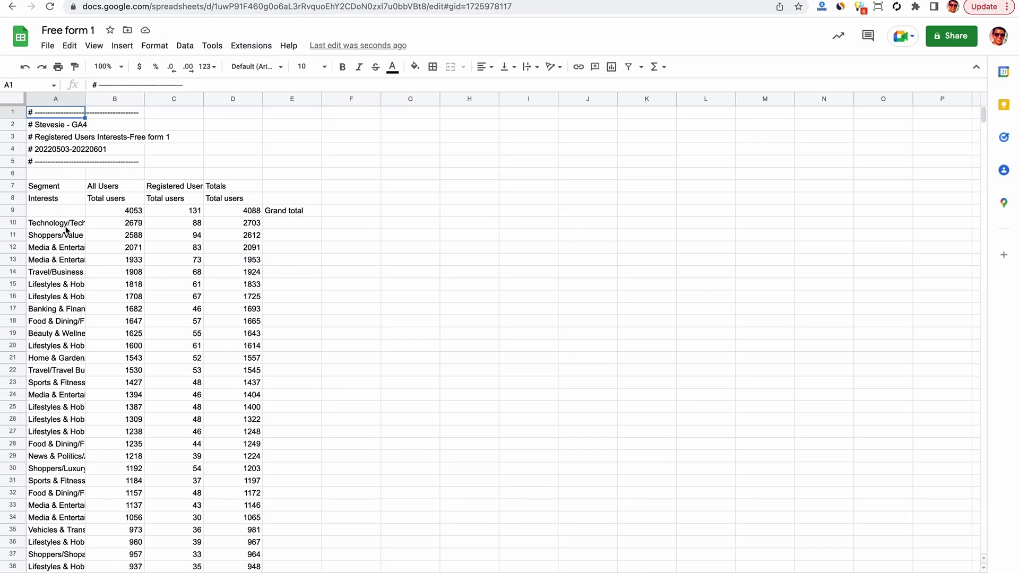
Widen the interest-name column A in Free form 1 and insert a blank column after it
{"action": "scroll", "coordinate": [68, 228], "scroll_direction": "down", "scroll_amount": 20}
{"action": "scroll", "coordinate": [68, 228], "scroll_direction": "up", "scroll_amount": 20}
{"action": "left_click", "coordinate": [71, 212]}
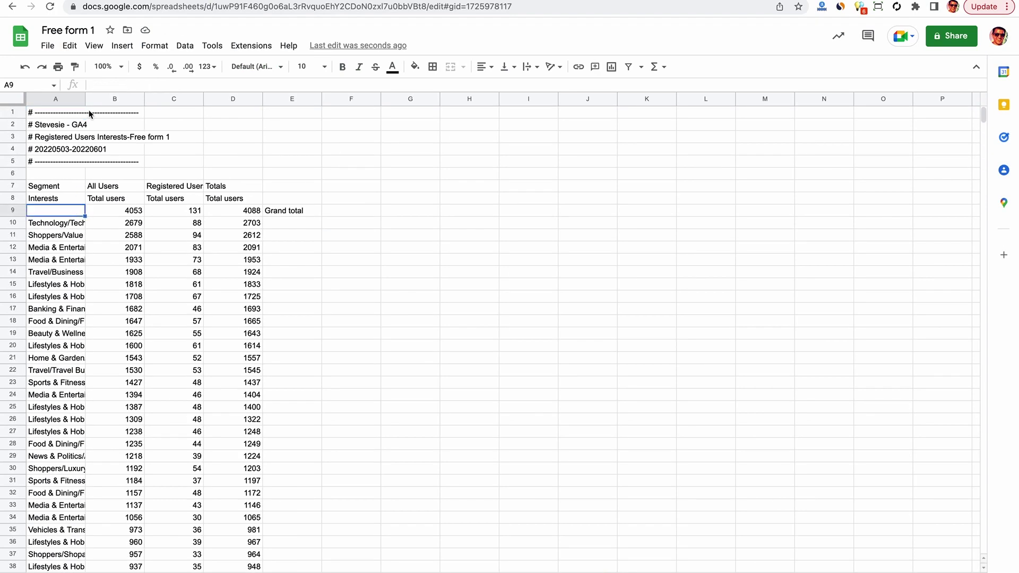
{"action": "left_click_drag", "start_coordinate": [85, 99], "coordinate": [328, 101]}
{"action": "key", "text": "Down"}
{"action": "left_click", "coordinate": [357, 200]}
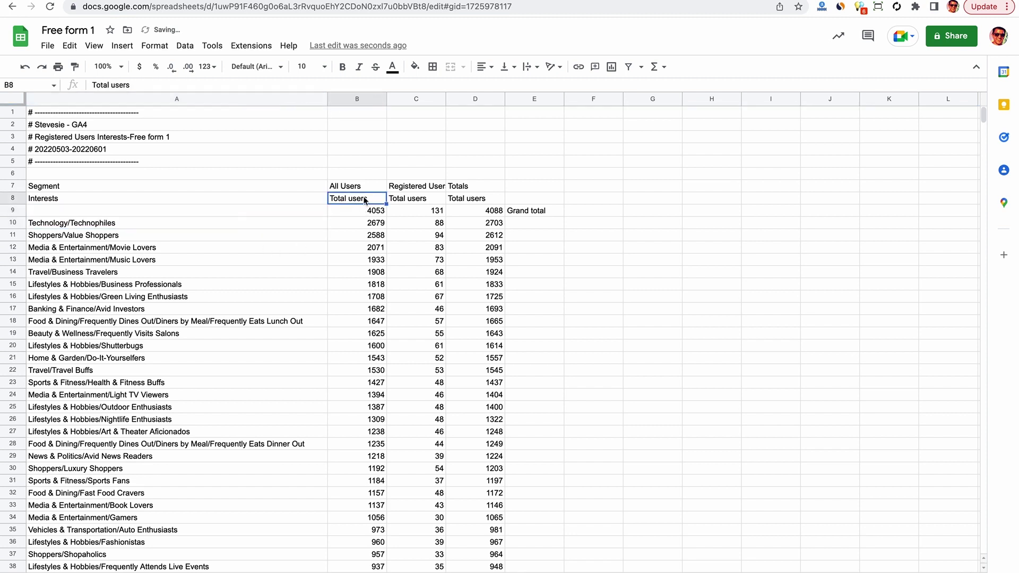
{"action": "left_click", "coordinate": [360, 189]}
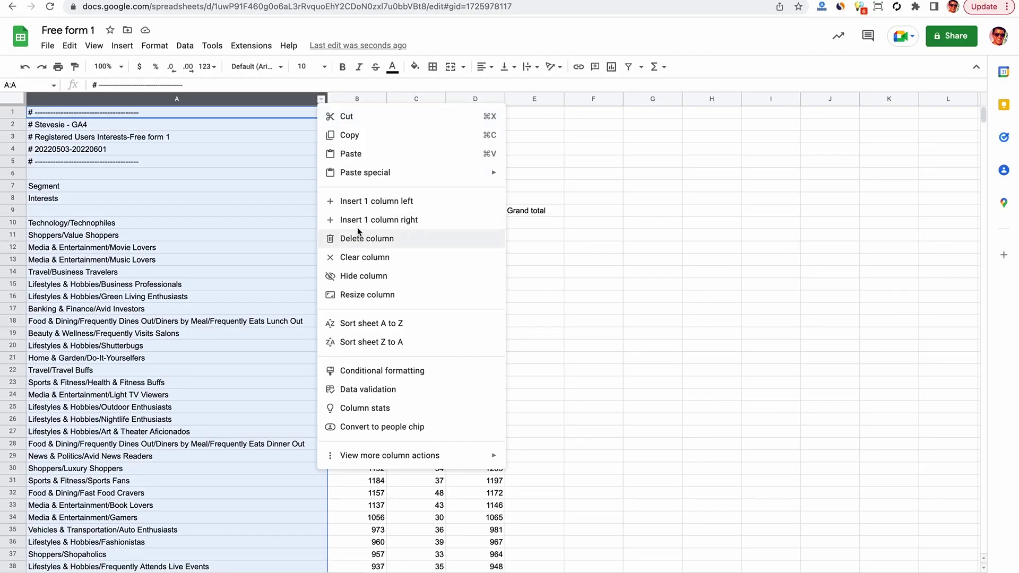
{"action": "left_click", "coordinate": [359, 218]}
Head column B 'Liklihood to be Registered User' in B9 and narrow the column
{"action": "left_click", "coordinate": [383, 213]}
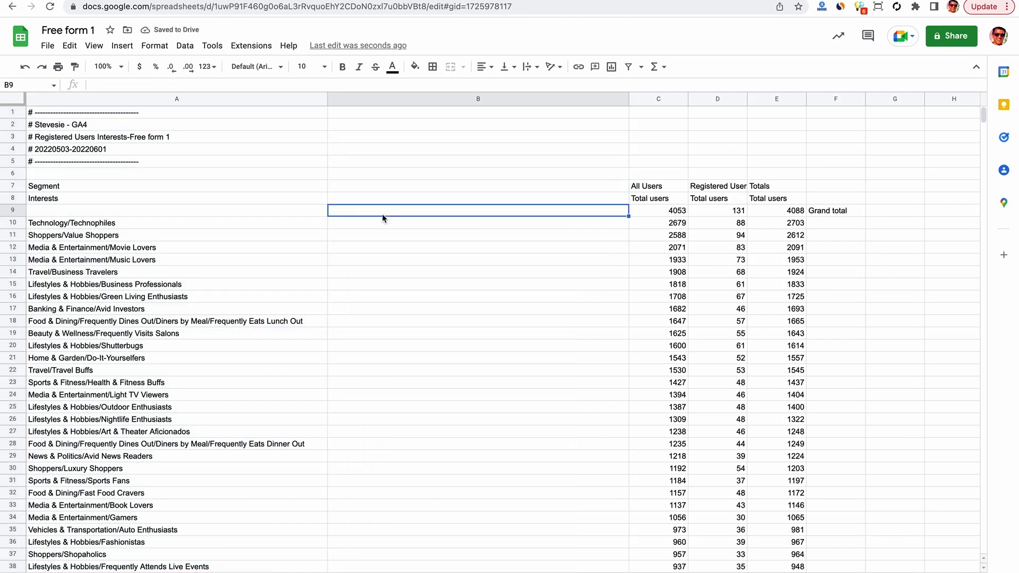
{"action": "type", "text": "Liklih"}
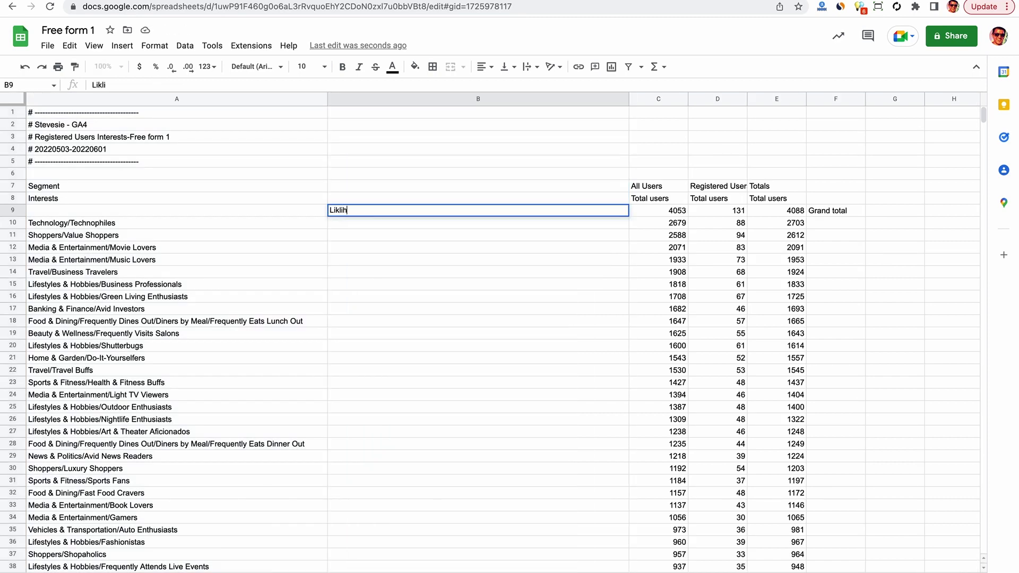
{"action": "type", "text": "ood to be Registered Use"}
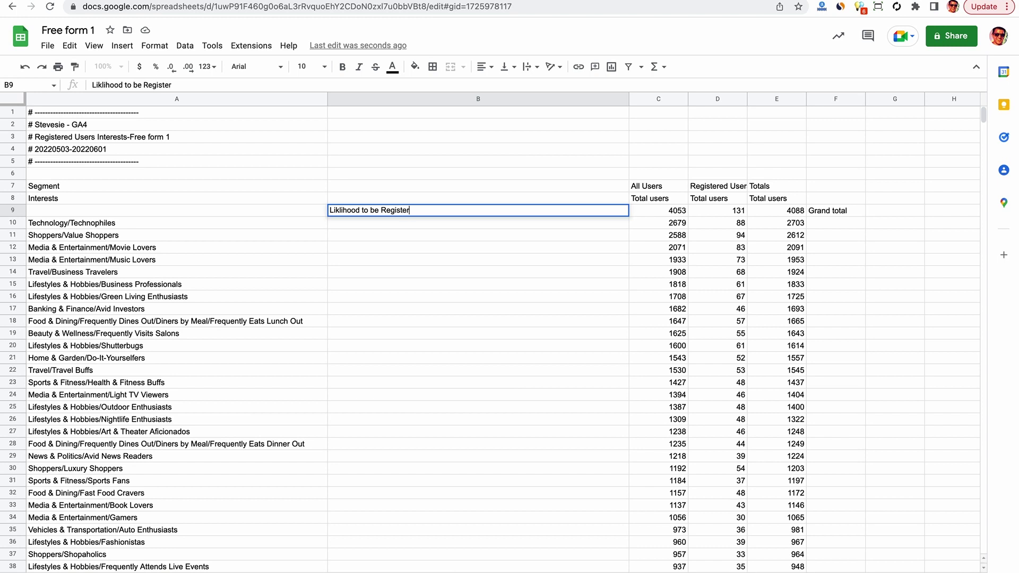
{"action": "type", "text": "r"}
{"action": "key", "text": "Return"}
{"action": "left_click_drag", "start_coordinate": [629, 99], "coordinate": [450, 131]}
{"action": "left_click", "coordinate": [166, 228]}
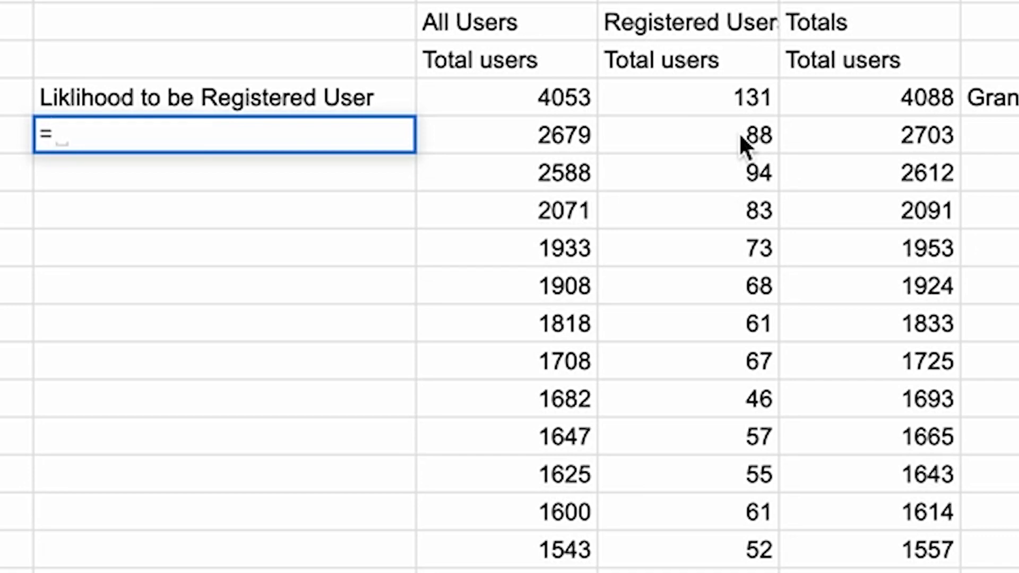
Enter the likelihood formula =(D10/D9)/(C10/C9) in B10
{"action": "type", "text": "("}
{"action": "left_click", "coordinate": [738, 142]}
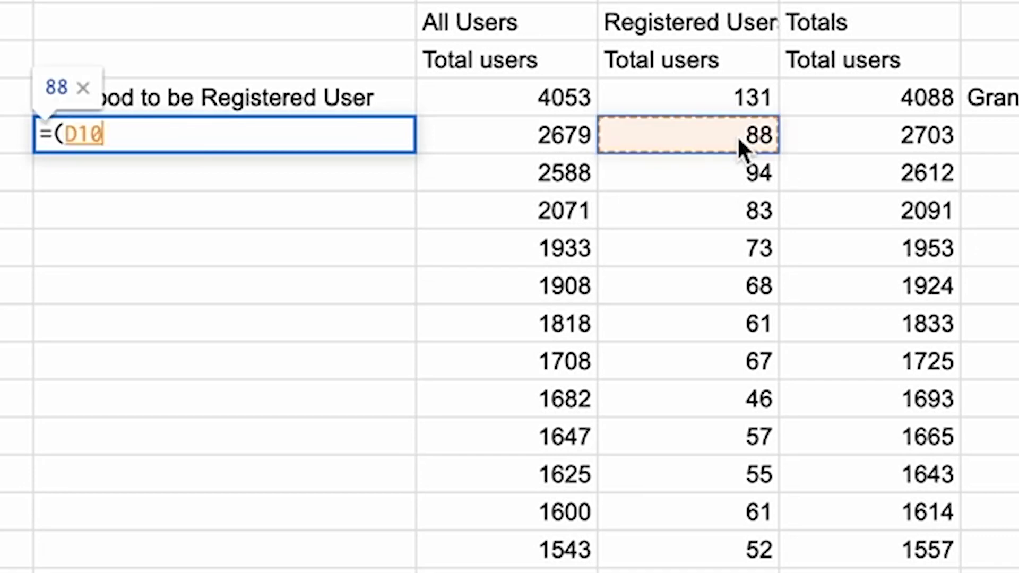
{"action": "type", "text": "/"}
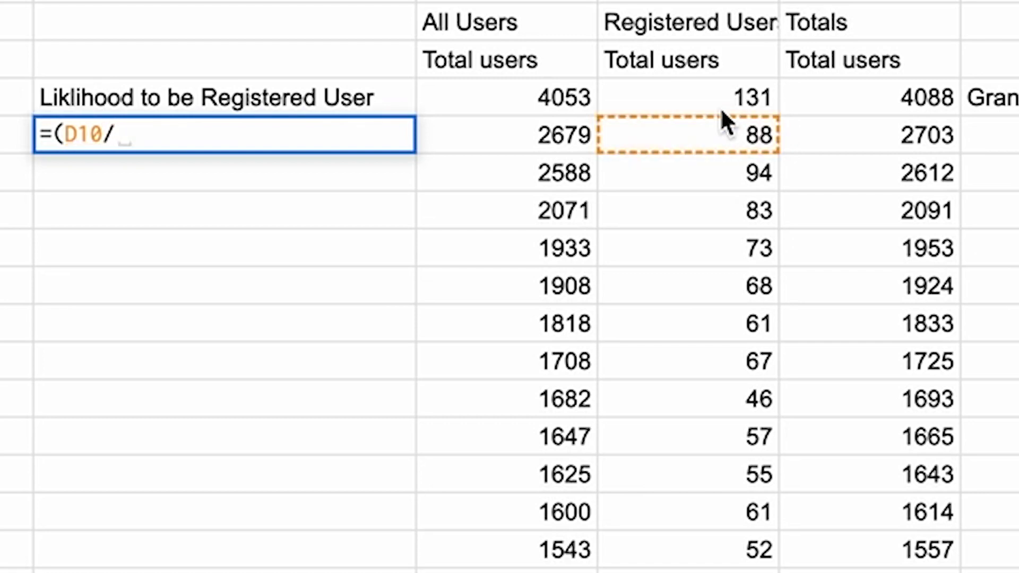
{"action": "left_click", "coordinate": [719, 101]}
{"action": "type", "text": ")"}
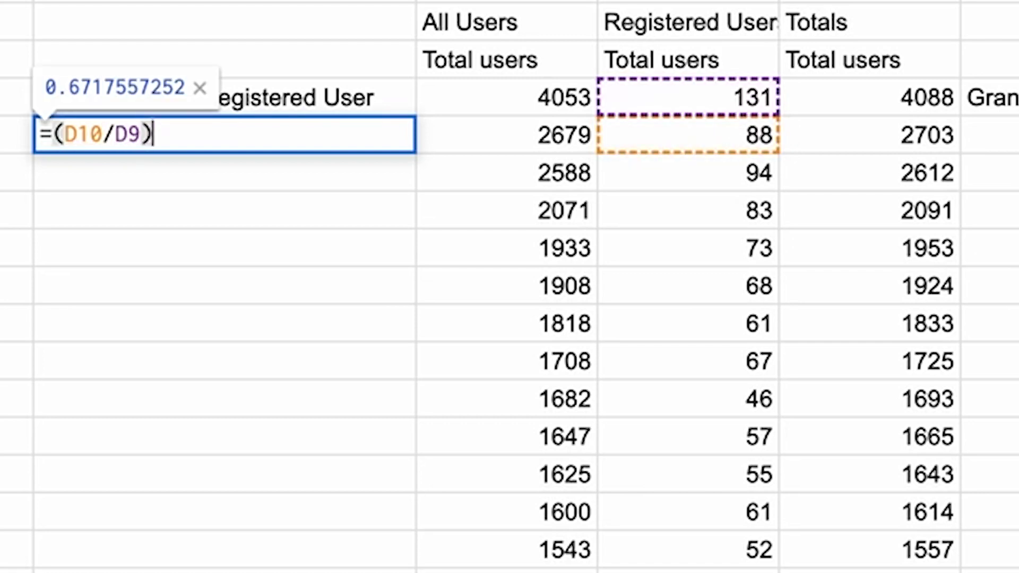
{"action": "type", "text": "/"}
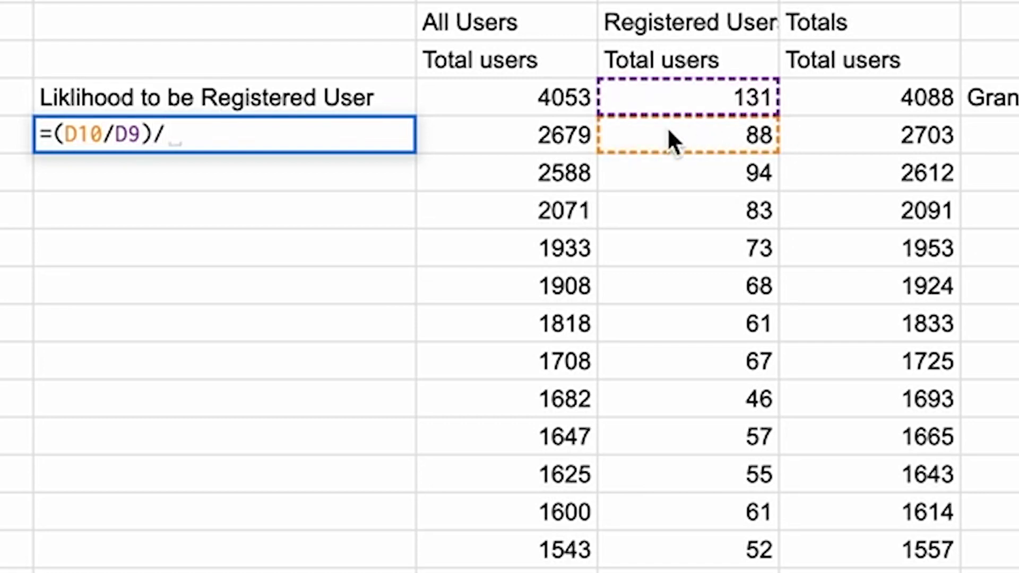
{"action": "type", "text": "("}
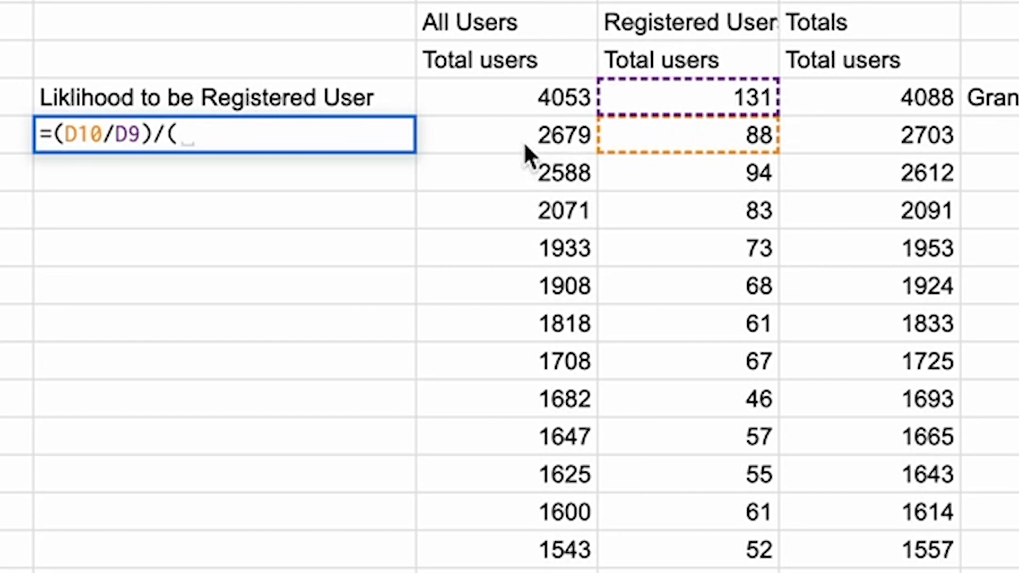
{"action": "left_click", "coordinate": [525, 144]}
{"action": "type", "text": "/"}
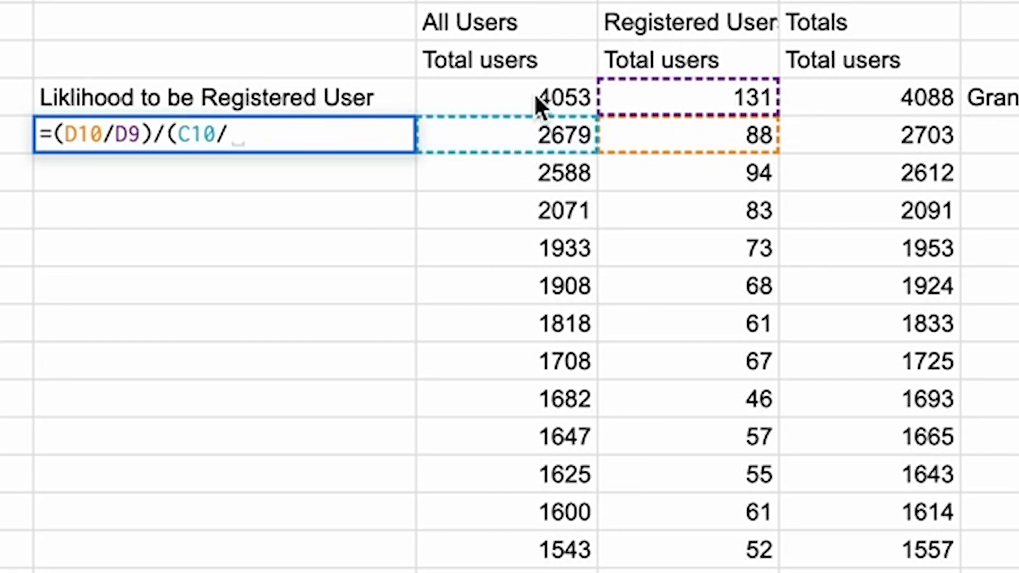
{"action": "left_click", "coordinate": [536, 99]}
{"action": "type", "text": ")"}
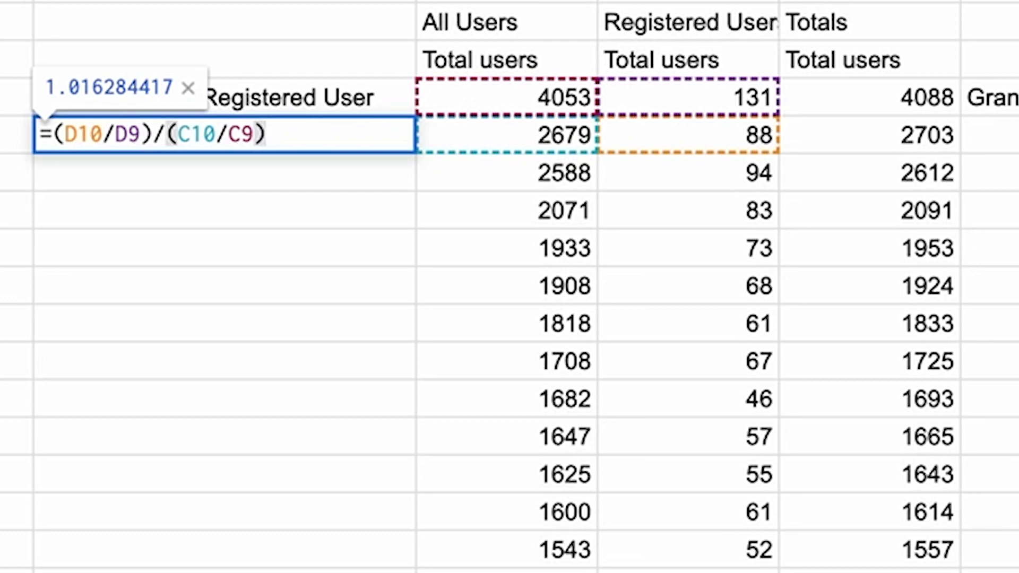
{"action": "key", "text": "Return"}
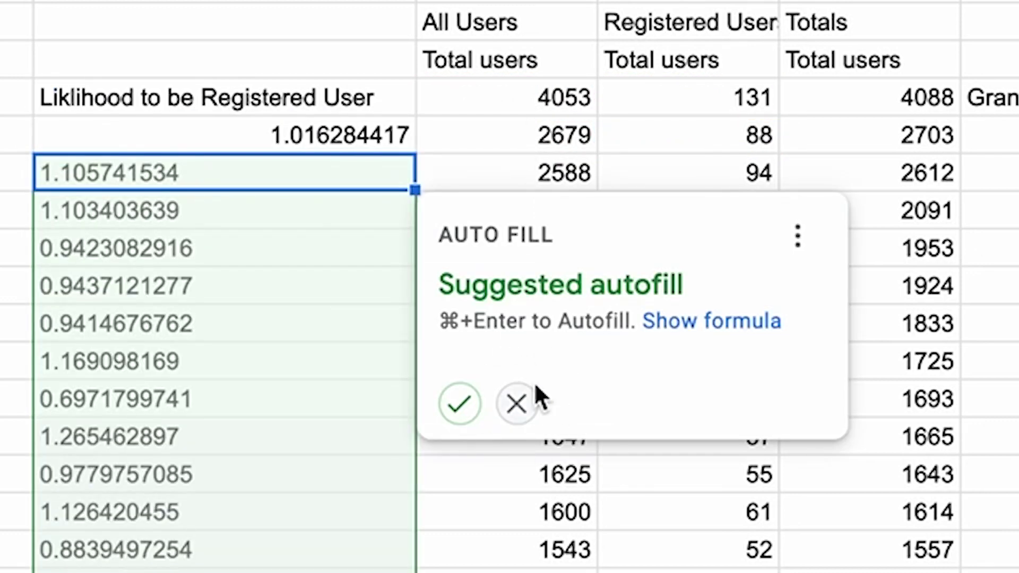
{"action": "left_click", "coordinate": [516, 403]}
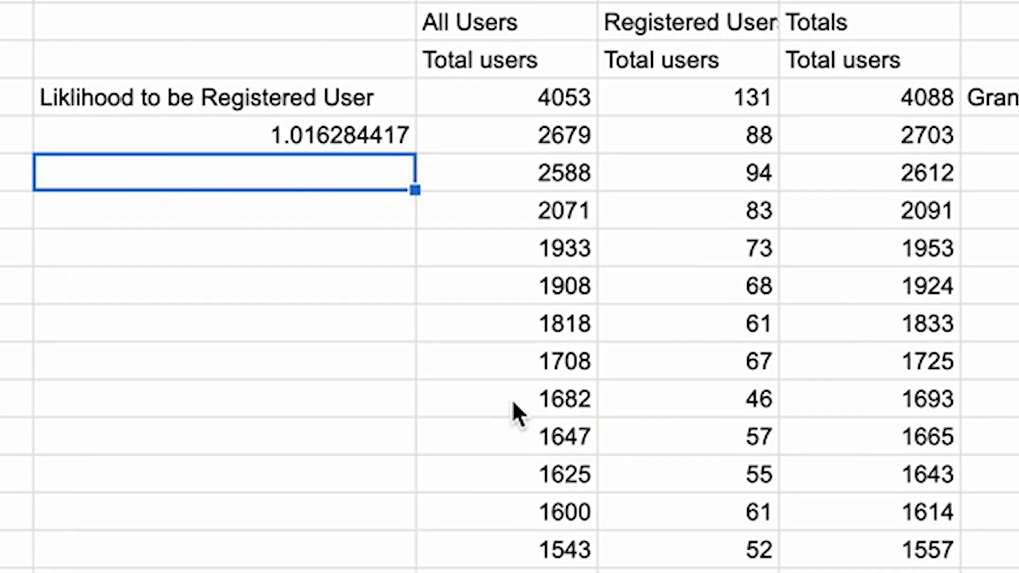
Lock the totals in the B10 formula as $D$9 and $C$9
{"action": "left_click", "coordinate": [346, 137]}
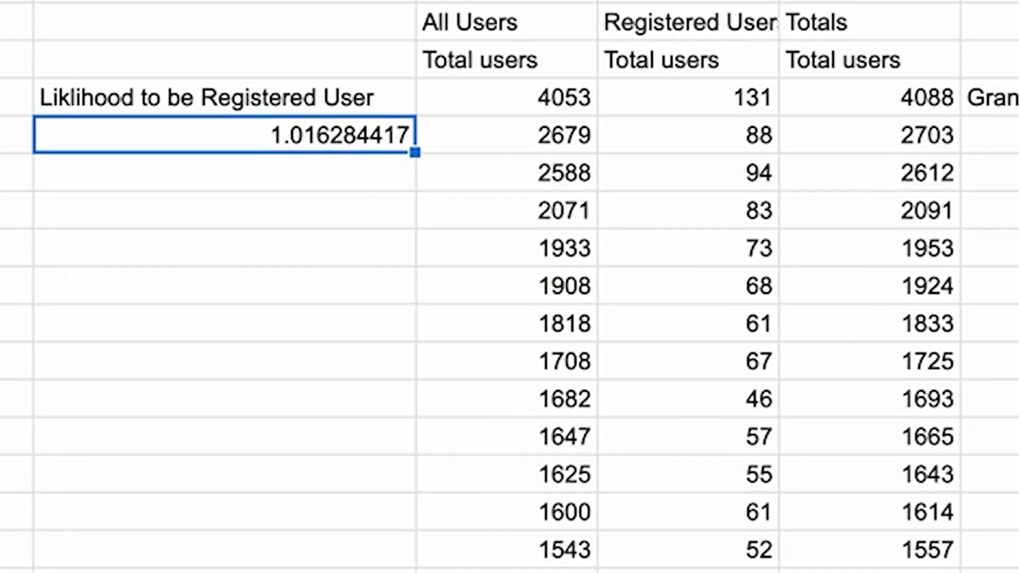
{"action": "left_click", "coordinate": [428, 279]}
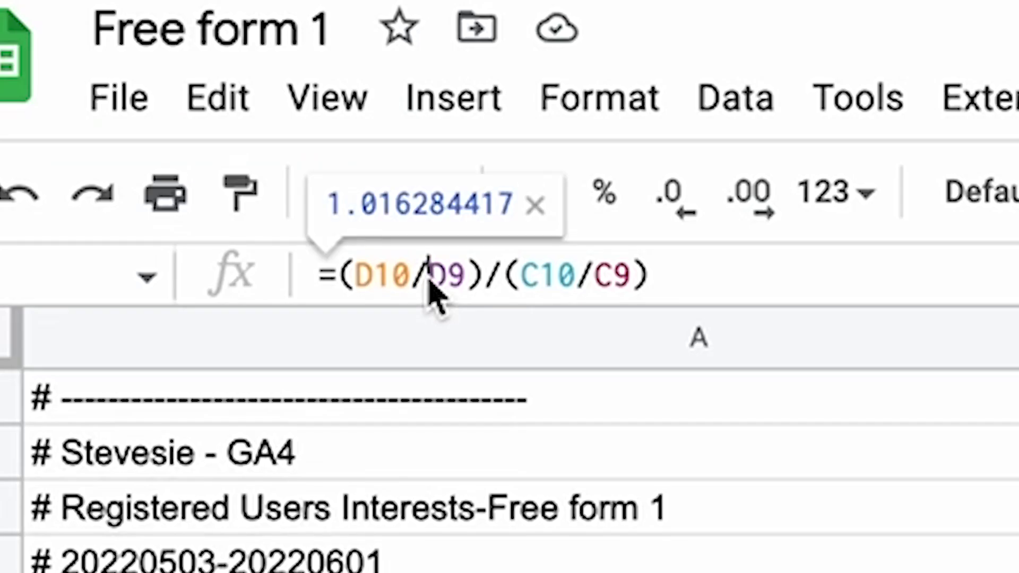
{"action": "type", "text": "$"}
{"action": "key", "text": "Right"}
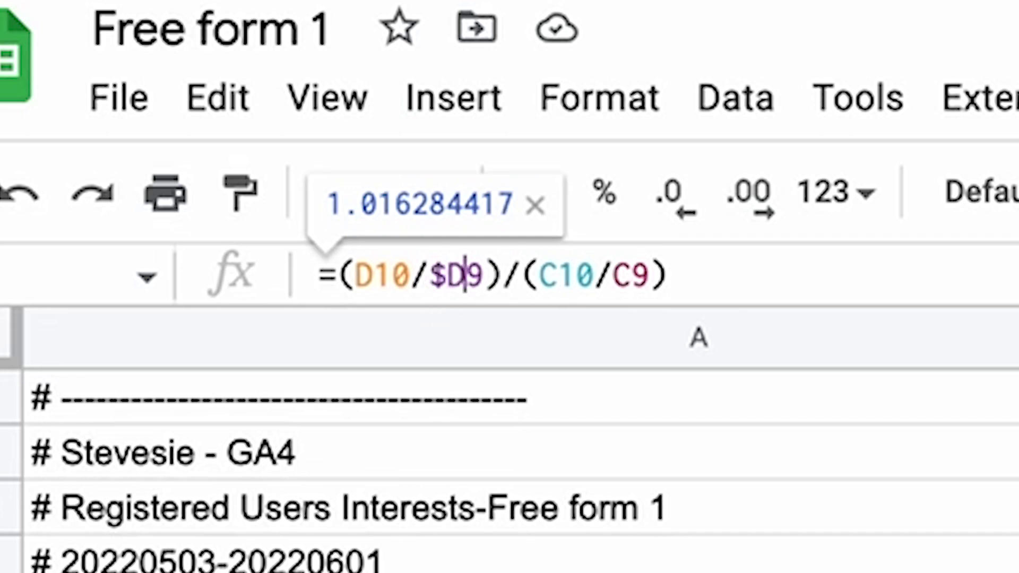
{"action": "type", "text": "$"}
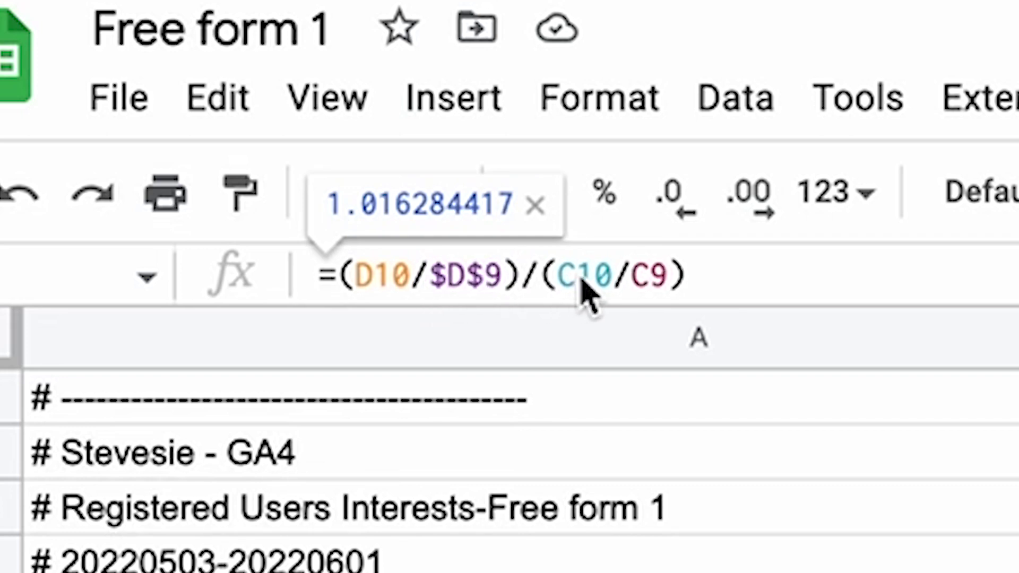
{"action": "left_click", "coordinate": [639, 280]}
{"action": "type", "text": "$"}
{"action": "key", "text": "Right"}
{"action": "type", "text": "$"}
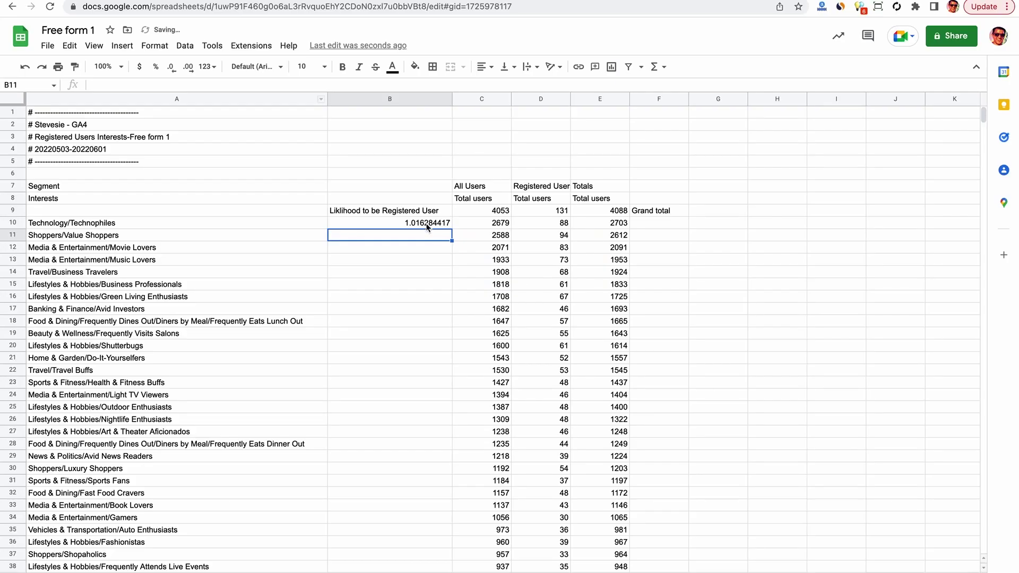
Commit the B10 formula and fill it down through B11:B116
{"action": "key", "text": "Return"}
{"action": "key", "text": "Up"}
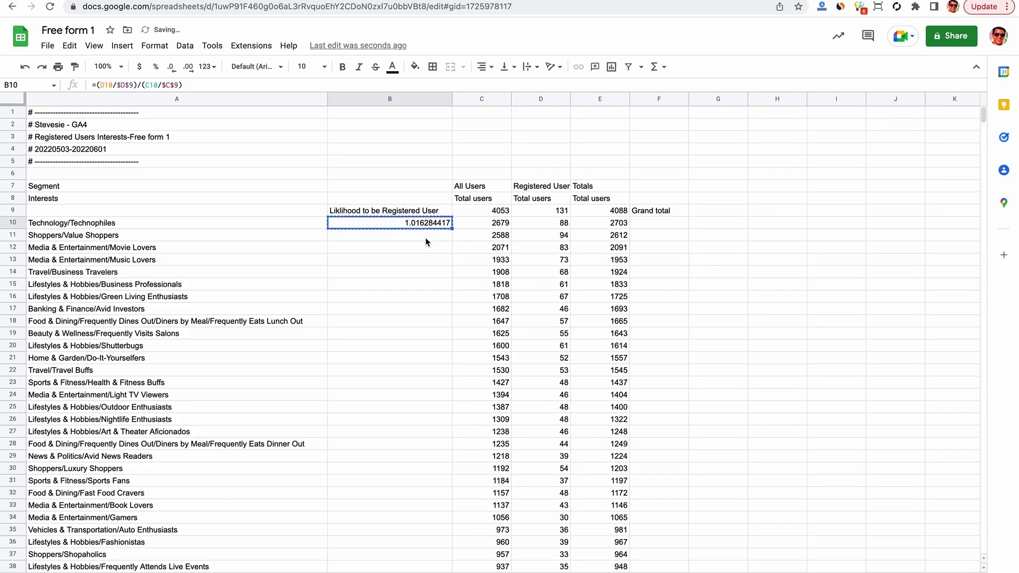
{"action": "key", "text": "ctrl+c"}
{"action": "key", "text": "Down"}
{"action": "scroll", "coordinate": [422, 334], "scroll_direction": "down", "scroll_amount": 20}
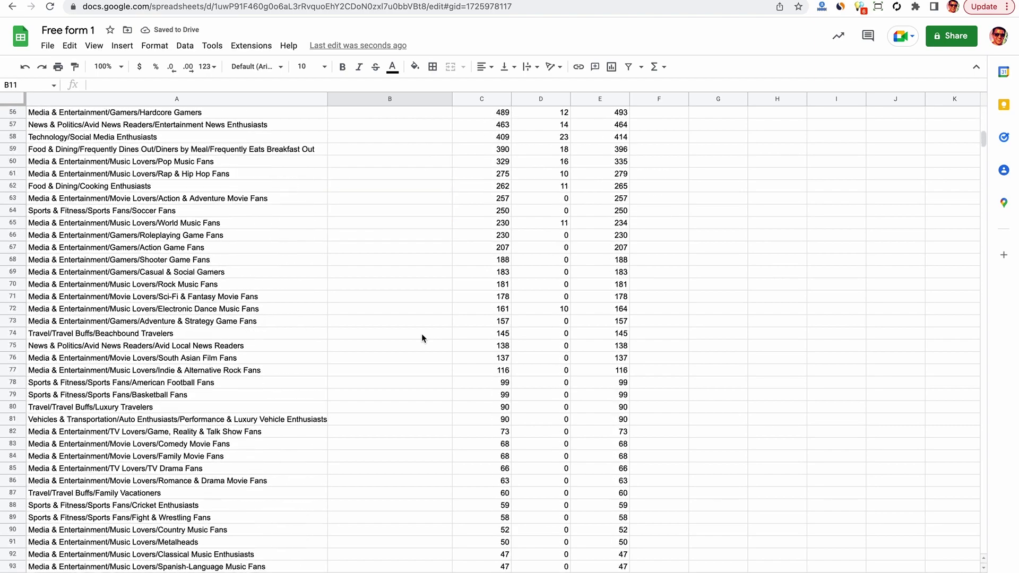
{"action": "scroll", "coordinate": [422, 338], "scroll_direction": "down", "scroll_amount": 7}
{"action": "left_click", "coordinate": [405, 419], "text": "shift"}
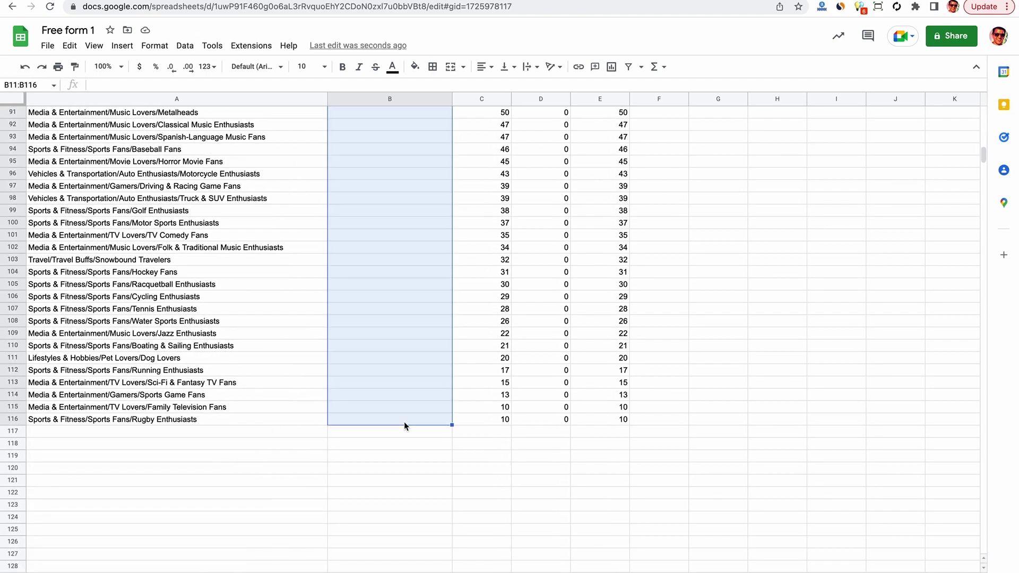
{"action": "key", "text": "ctrl+v"}
{"action": "scroll", "coordinate": [405, 406], "scroll_direction": "up", "scroll_amount": 20}
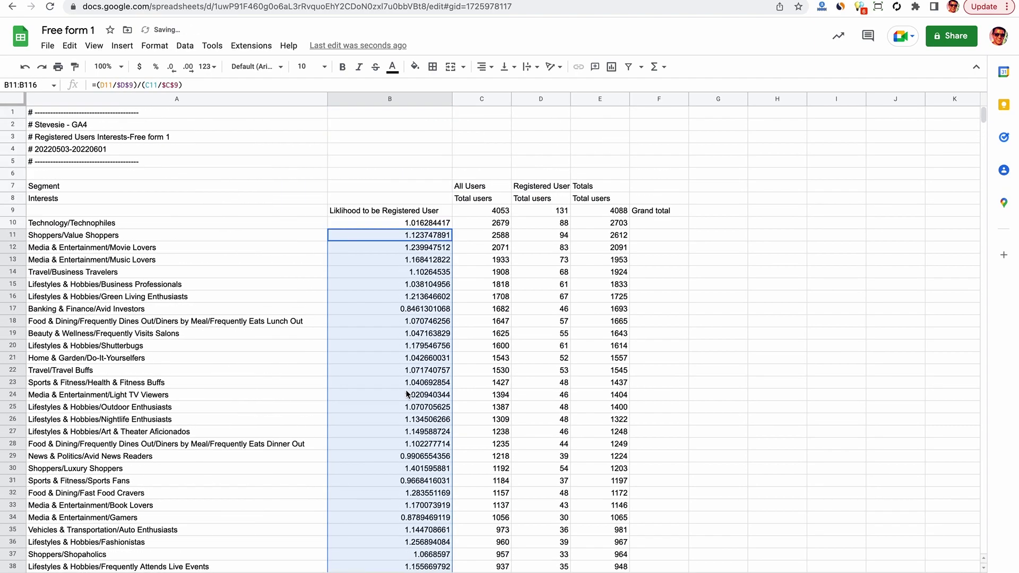
{"action": "left_click", "coordinate": [419, 224]}
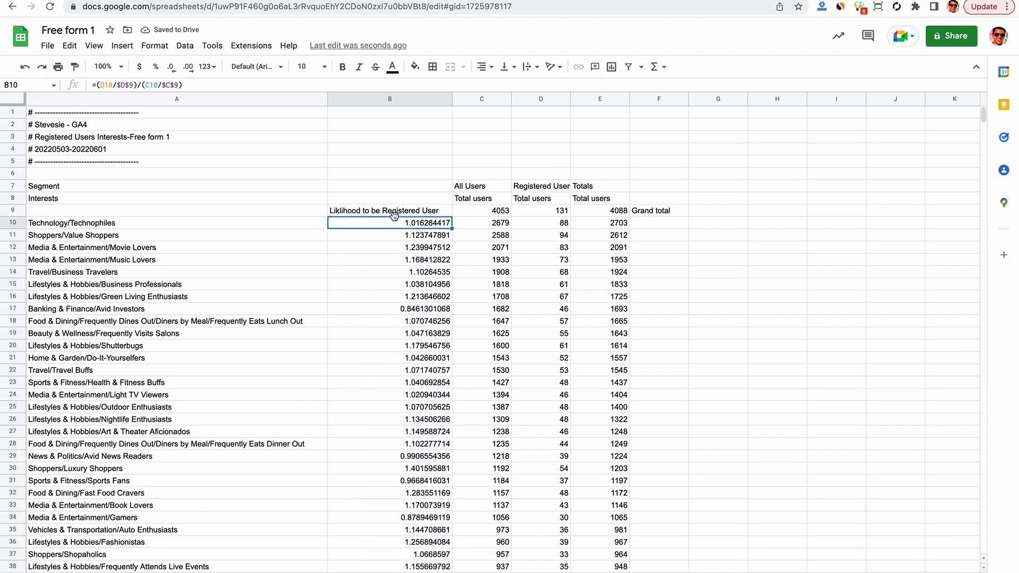
Copy the interests and likelihoods in A10:B116 and add a new blank sheet
{"action": "scroll", "coordinate": [125, 147], "scroll_direction": "down", "scroll_amount": 2}
{"action": "left_click", "coordinate": [126, 147]}
{"action": "scroll", "coordinate": [247, 259], "scroll_direction": "down", "scroll_amount": 20}
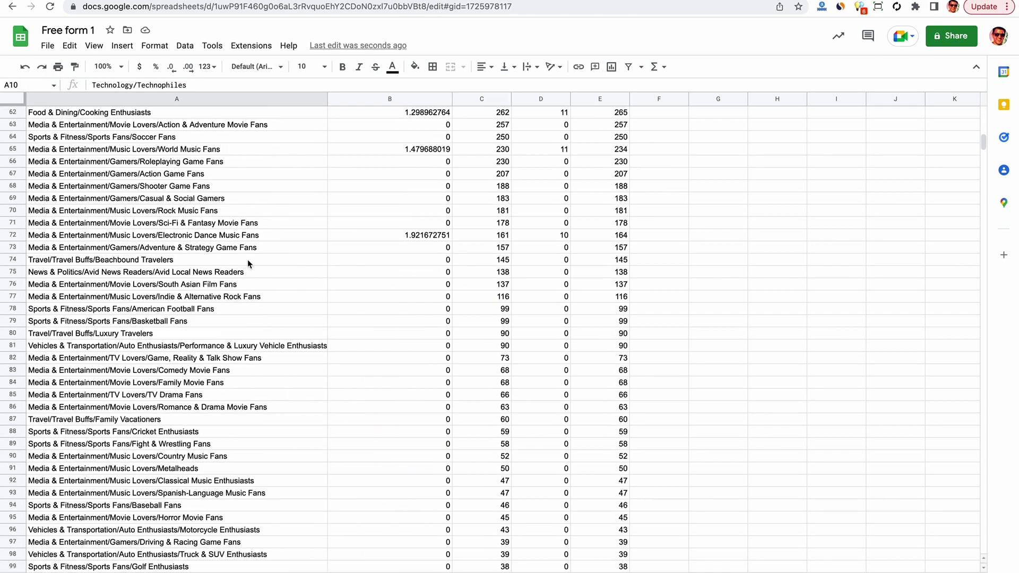
{"action": "scroll", "coordinate": [294, 388], "scroll_direction": "down", "scroll_amount": 7}
{"action": "left_click", "coordinate": [432, 432], "text": "shift"}
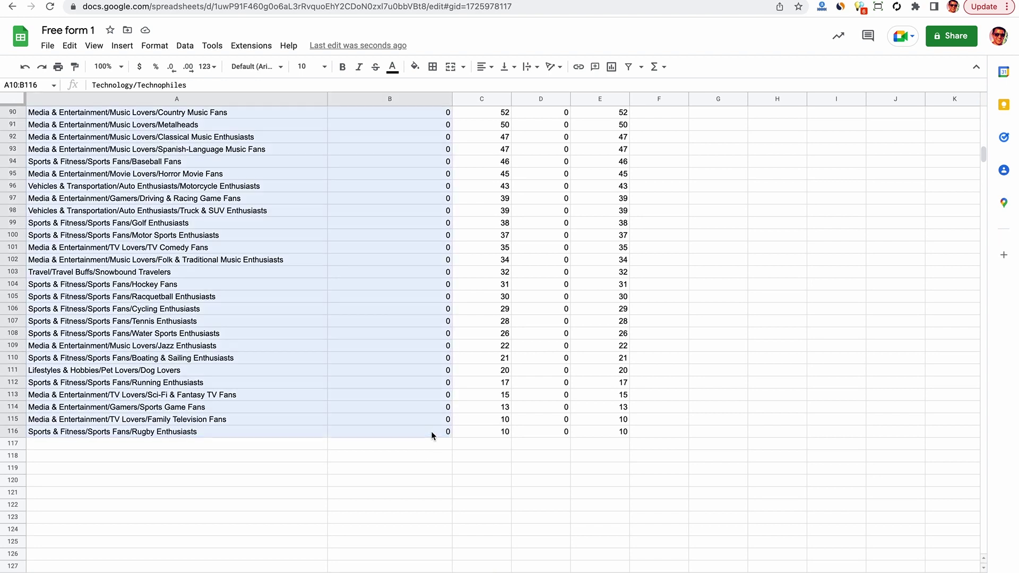
{"action": "key", "text": "ctrl+c"}
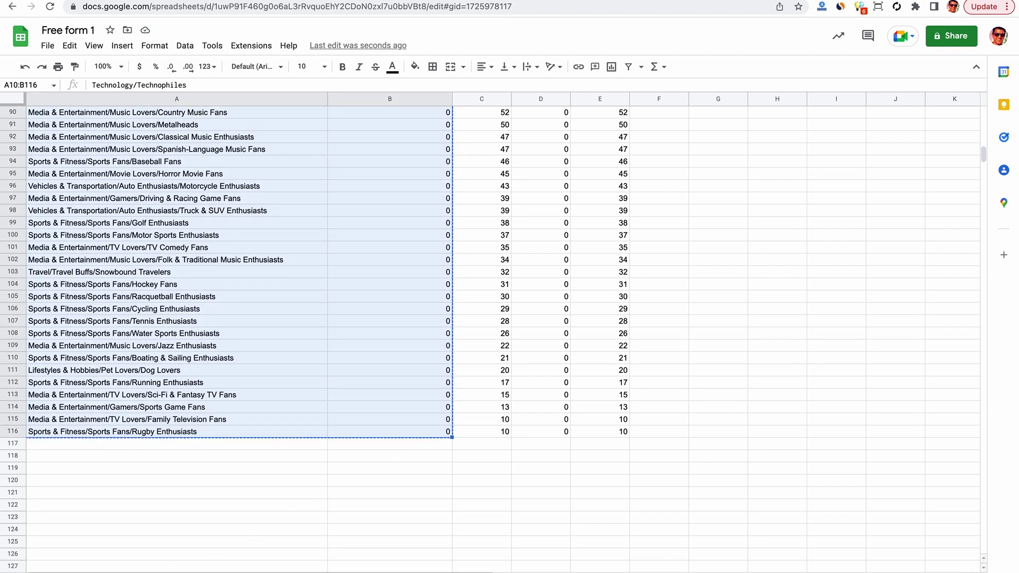
{"action": "key", "text": "shift+F11"}
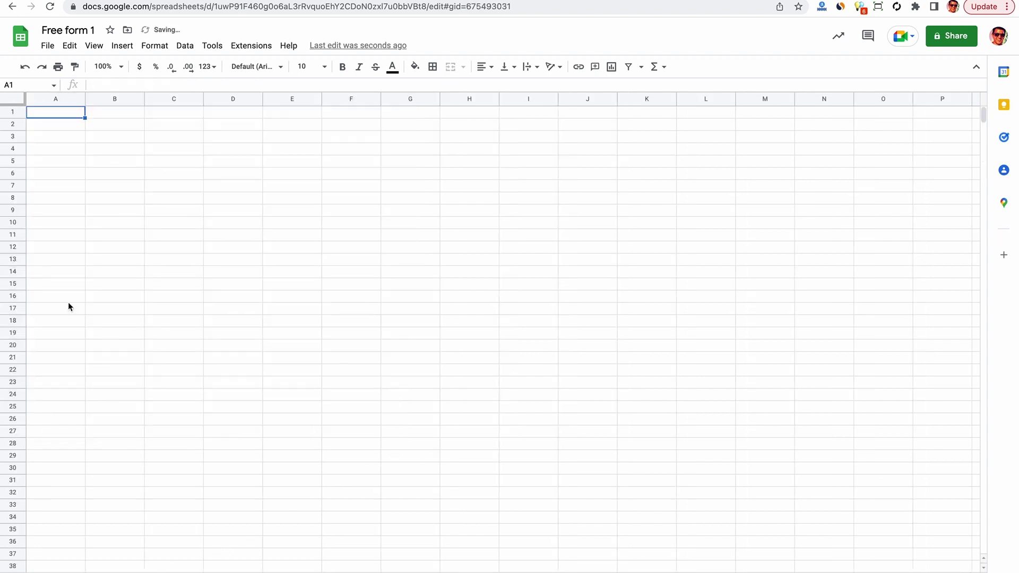
Paste the copied interests and likelihoods as values only and widen column A
{"action": "left_click", "coordinate": [72, 47]}
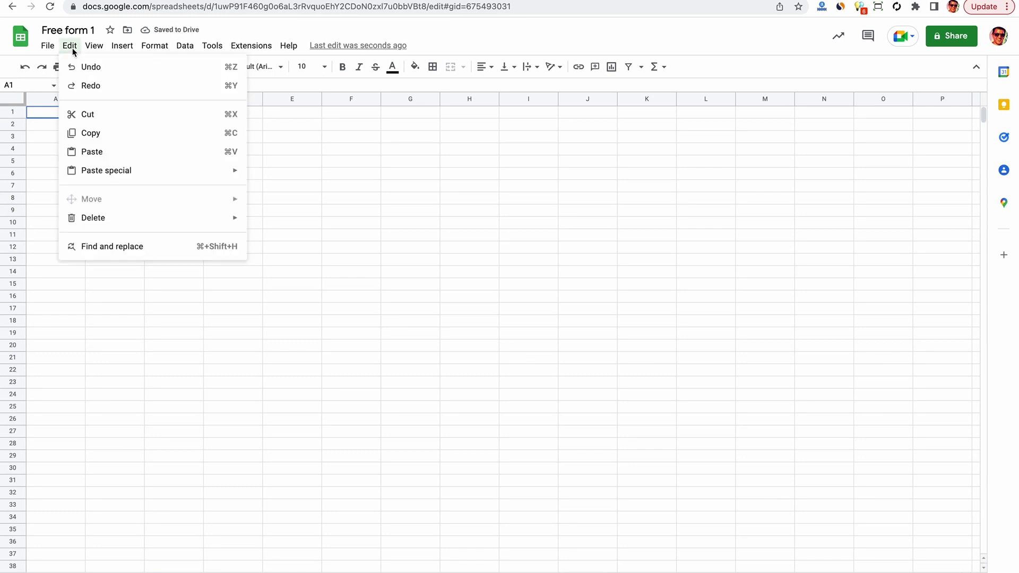
{"action": "mouse_move", "coordinate": [126, 175]}
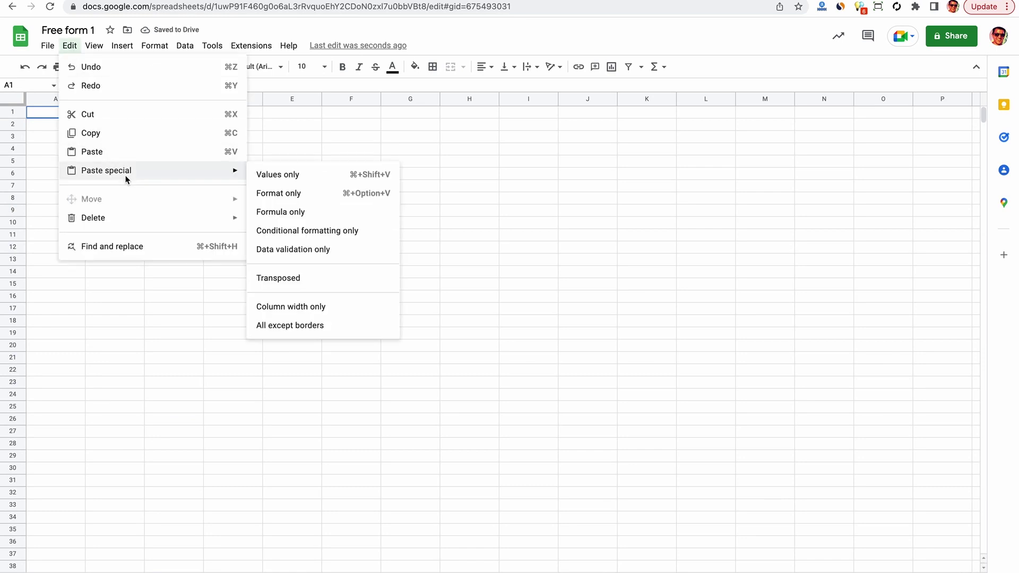
{"action": "left_click", "coordinate": [293, 175]}
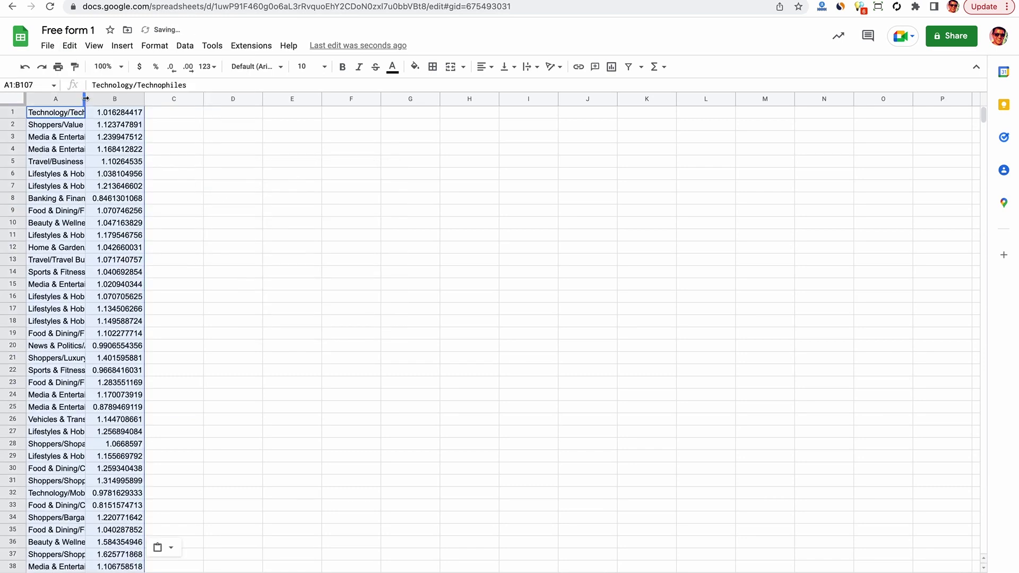
{"action": "left_click_drag", "start_coordinate": [85, 99], "coordinate": [319, 103]}
Sort the sheet Z to A by column B, highest likelihood first
{"action": "left_click", "coordinate": [373, 99]}
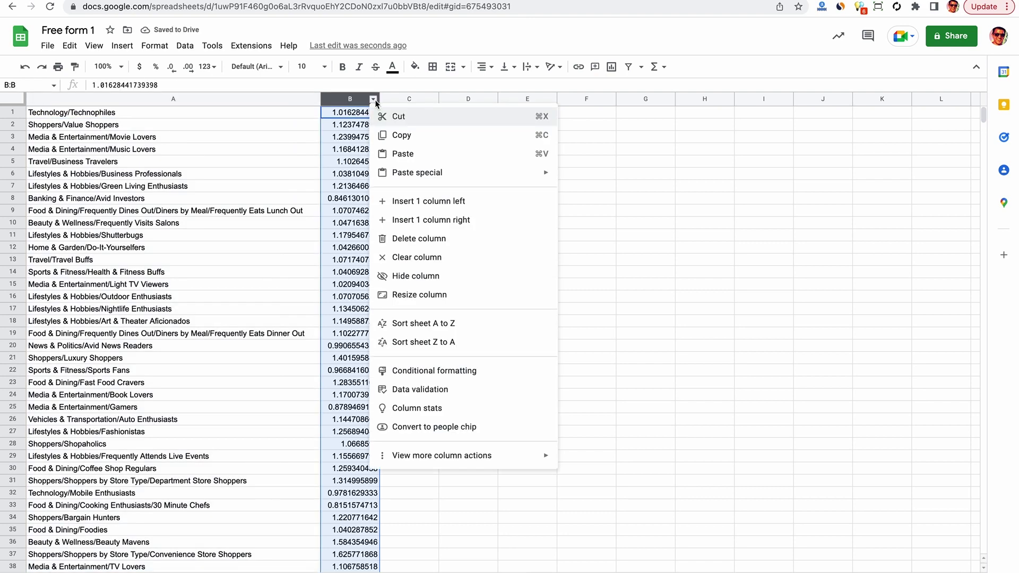
{"action": "left_click", "coordinate": [425, 349]}
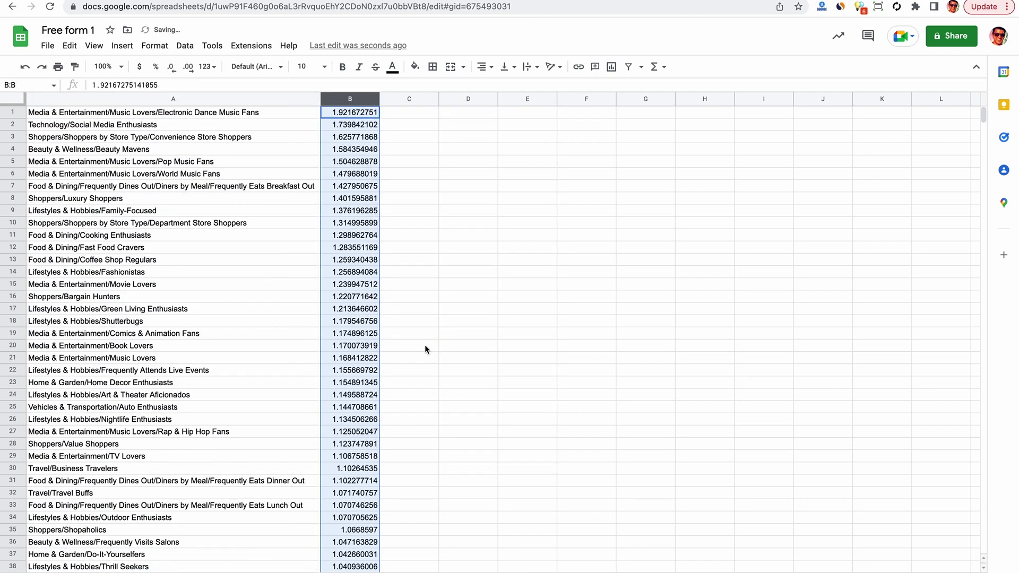
{"action": "left_click", "coordinate": [372, 100]}
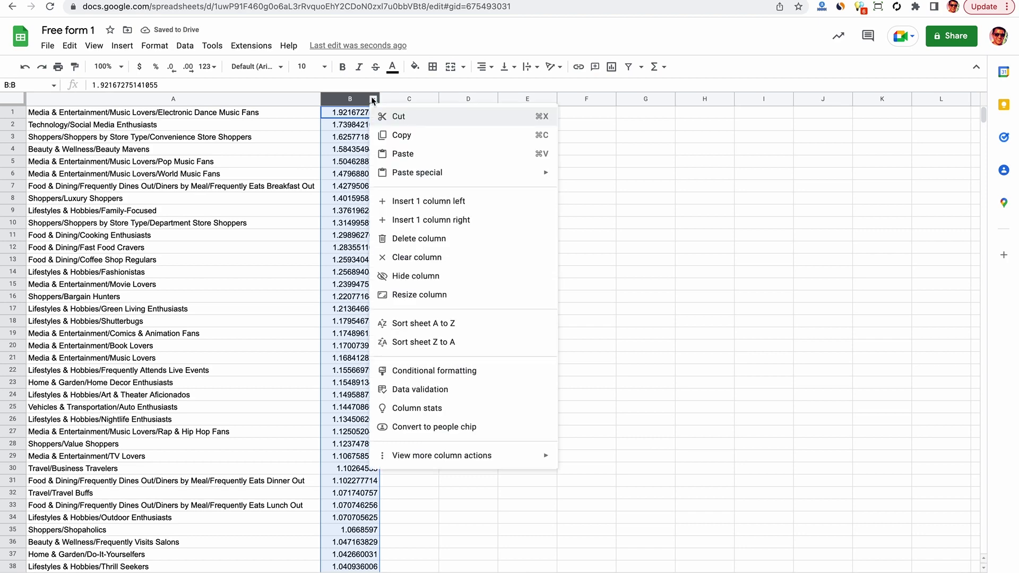
Add a red-white-green color scale to B1:B1000 with the midpoint set to Number 1
{"action": "left_click", "coordinate": [419, 371]}
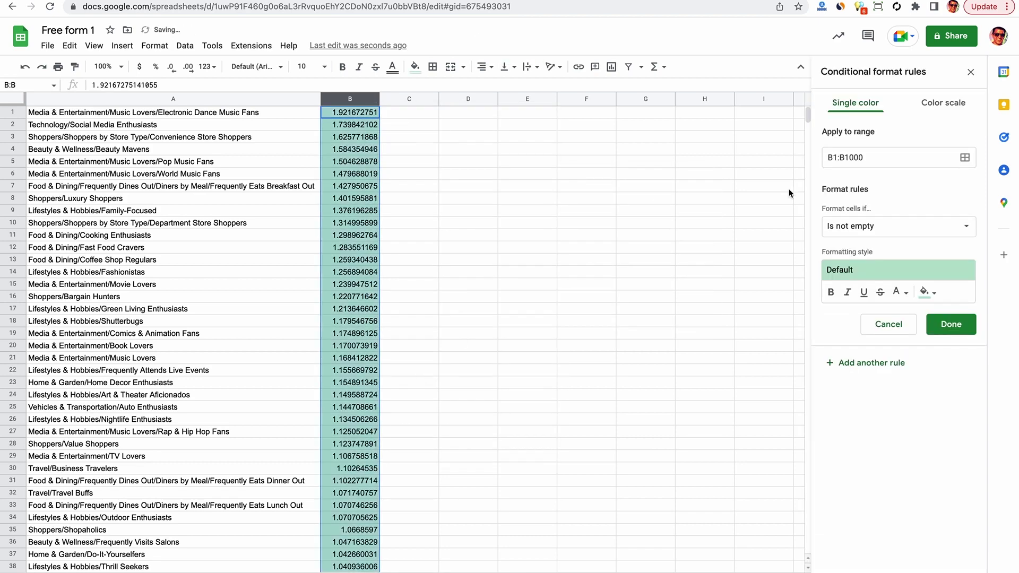
{"action": "left_click", "coordinate": [937, 103]}
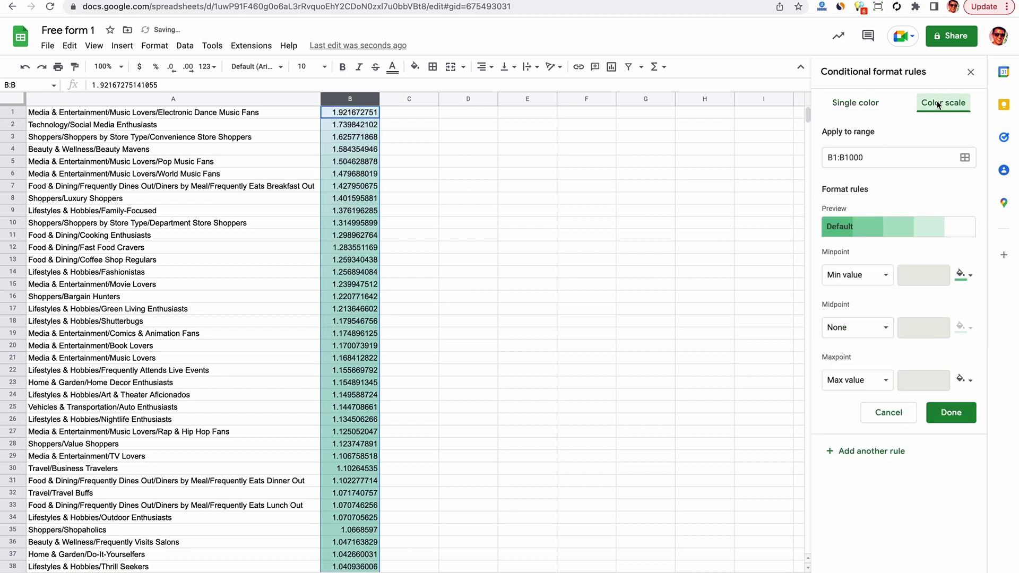
{"action": "left_click", "coordinate": [921, 230]}
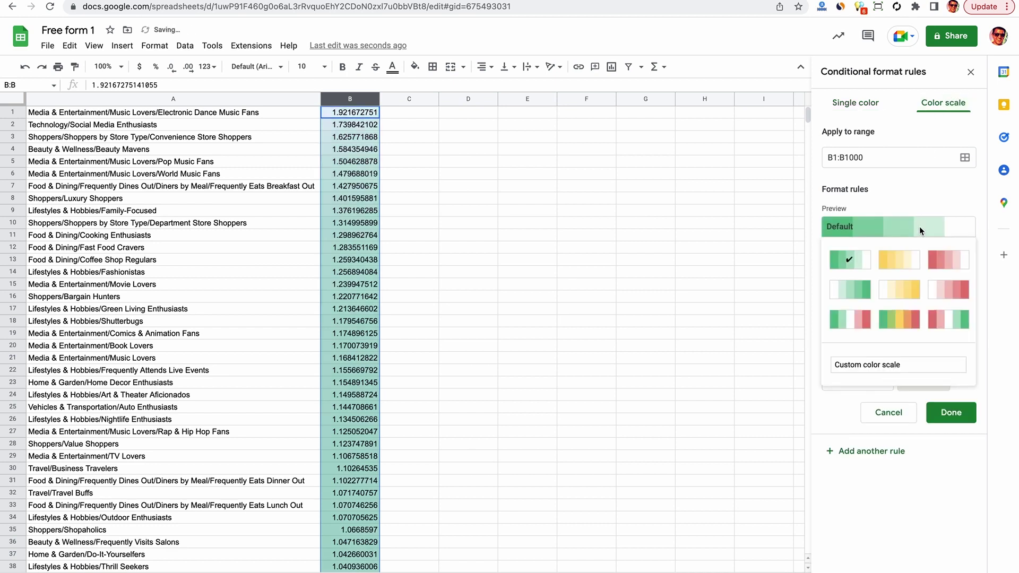
{"action": "left_click", "coordinate": [948, 320]}
{"action": "left_click", "coordinate": [857, 327]}
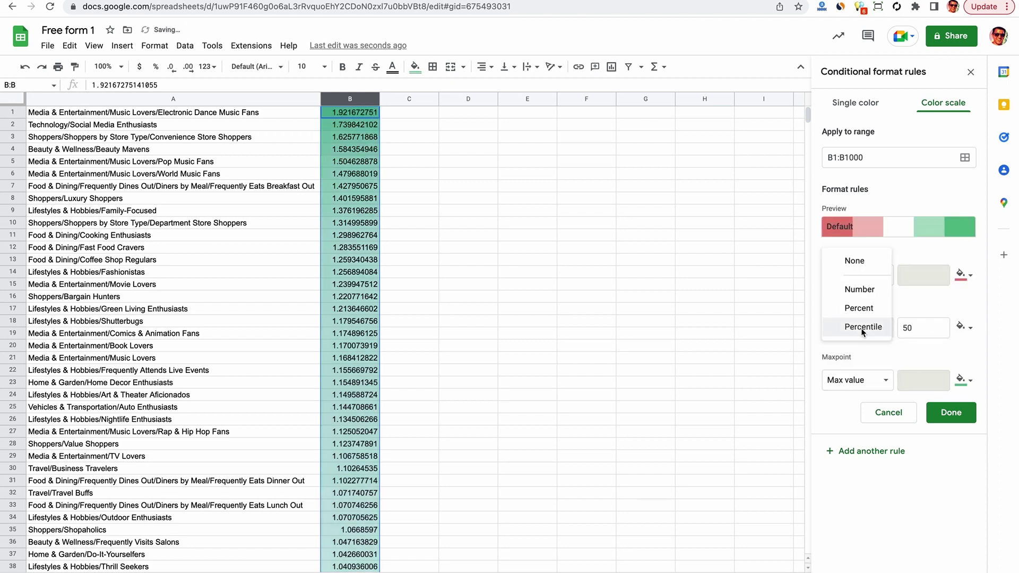
{"action": "left_click", "coordinate": [855, 289]}
{"action": "left_click", "coordinate": [921, 329]}
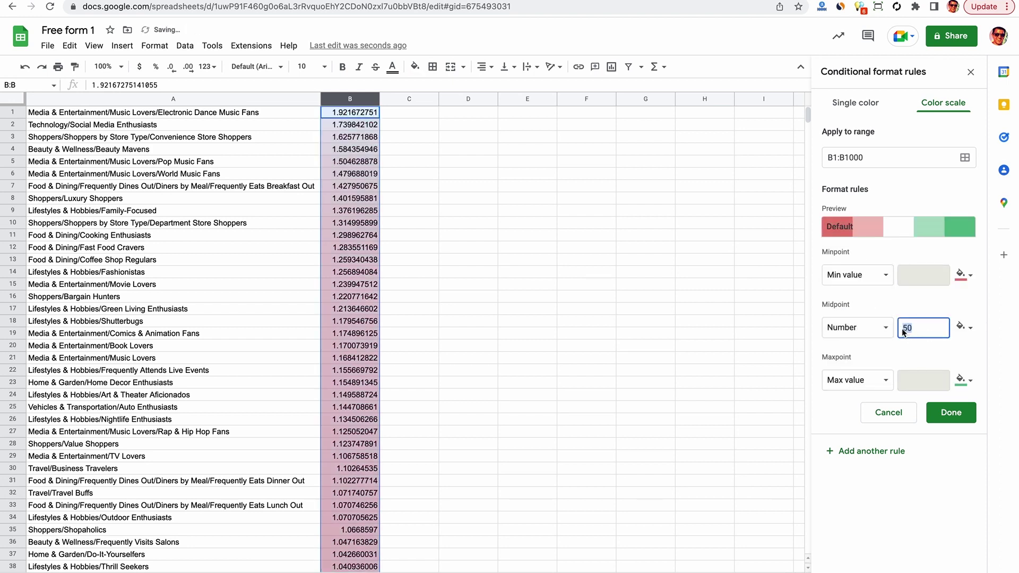
{"action": "left_click", "coordinate": [947, 413]}
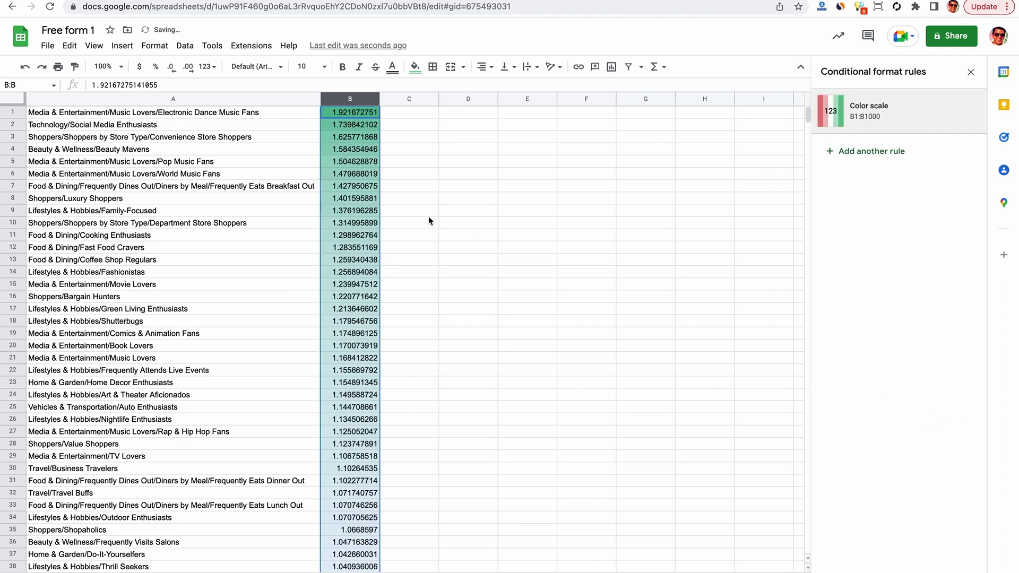
{"action": "left_click", "coordinate": [232, 115]}
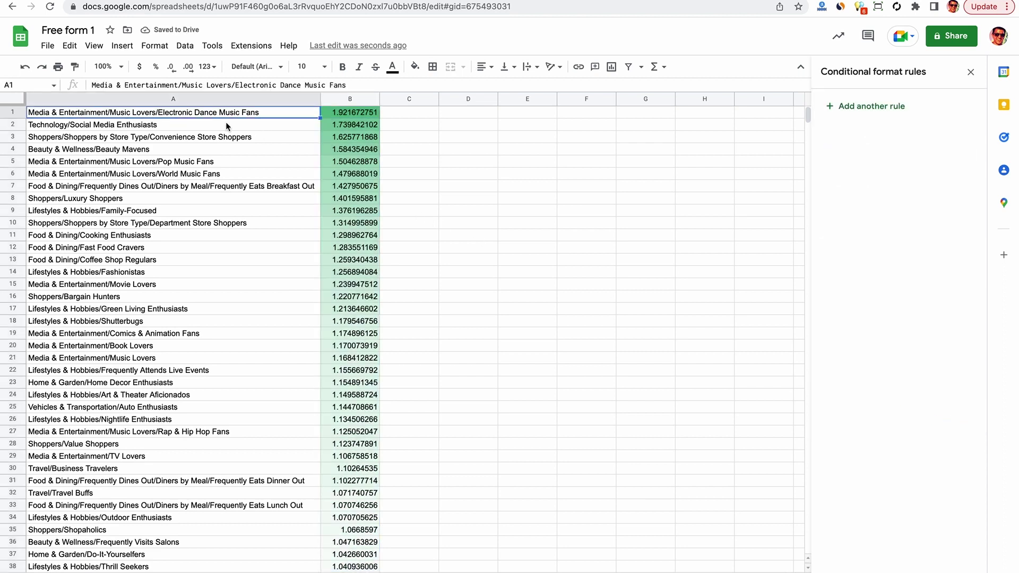
Review the top-ranked interests and select A1:B3, the top three with their likelihood values
{"action": "left_click", "coordinate": [227, 126]}
{"action": "left_click", "coordinate": [226, 138]}
{"action": "left_click", "coordinate": [225, 160]}
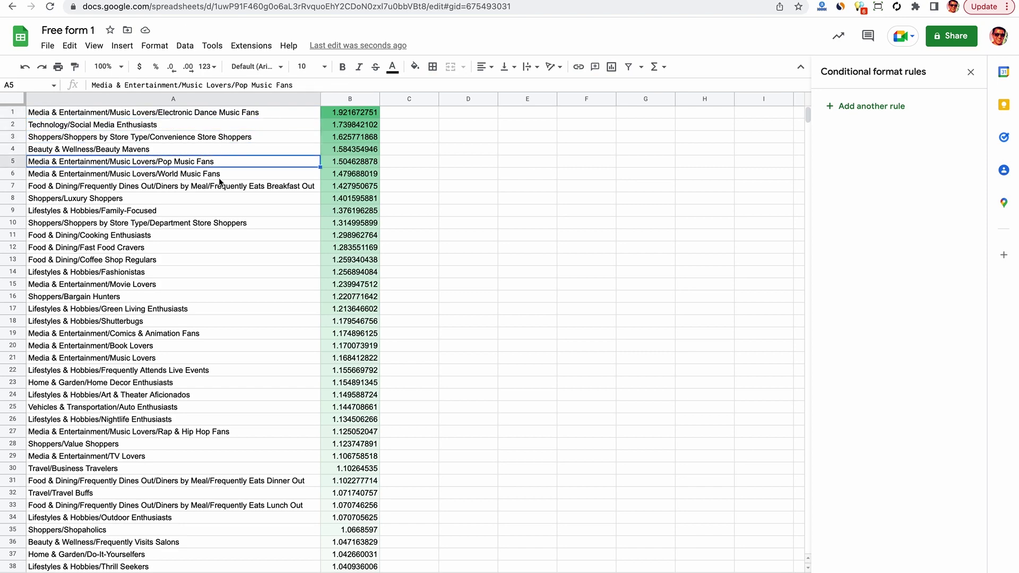
{"action": "left_click", "coordinate": [219, 179]}
{"action": "scroll", "coordinate": [224, 228], "scroll_direction": "down", "scroll_amount": 10}
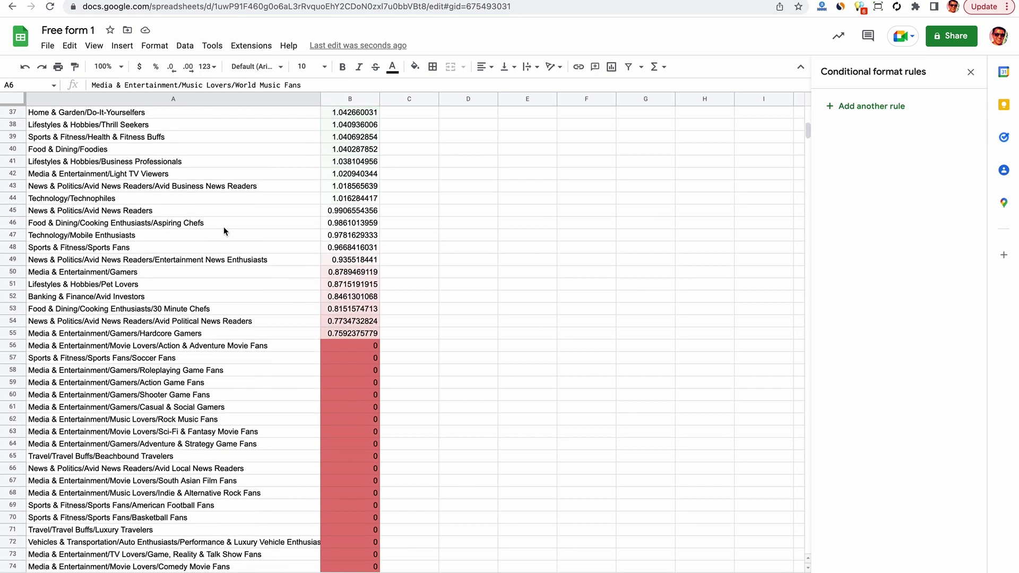
{"action": "scroll", "coordinate": [224, 228], "scroll_direction": "down", "scroll_amount": 1}
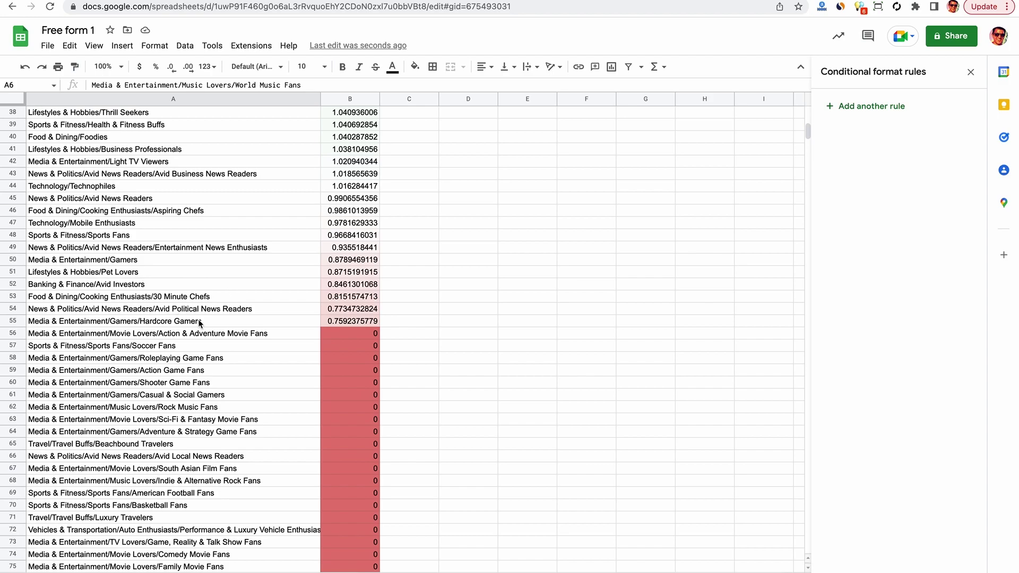
{"action": "scroll", "coordinate": [200, 322], "scroll_direction": "up", "scroll_amount": 10}
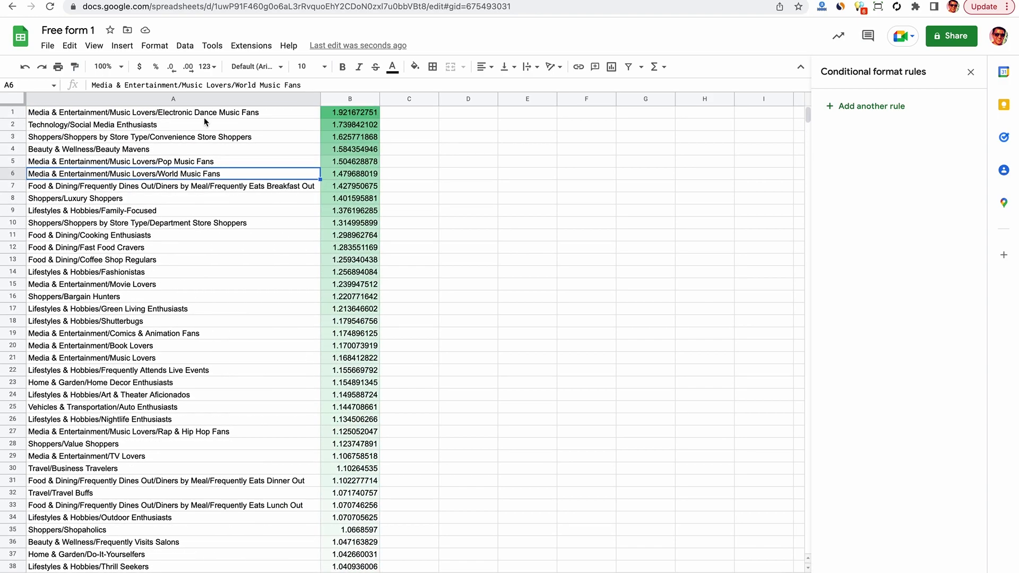
{"action": "left_click", "coordinate": [206, 112]}
{"action": "left_click", "coordinate": [206, 138], "text": "shift"}
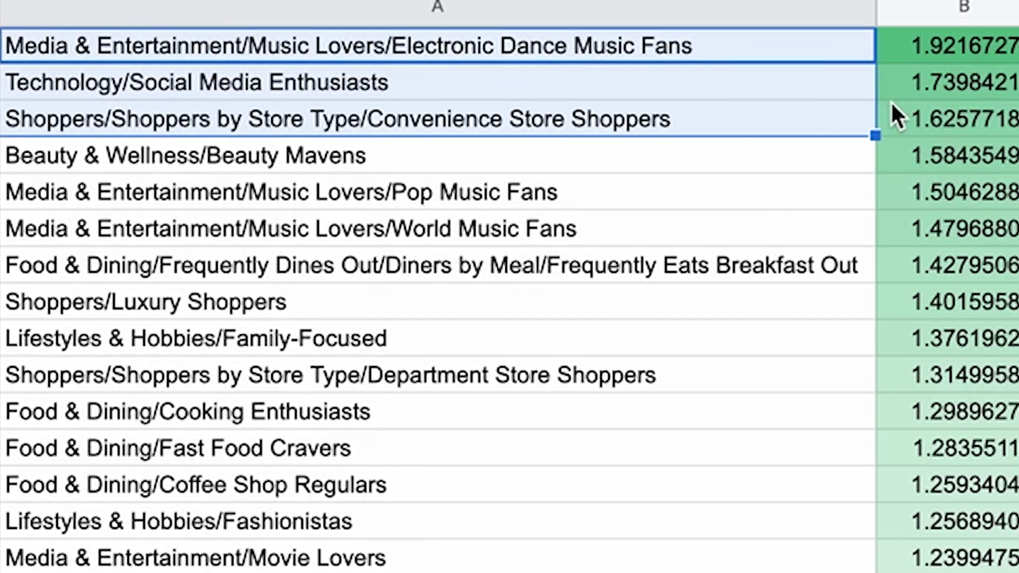
{"action": "left_click", "coordinate": [897, 116], "text": "shift"}
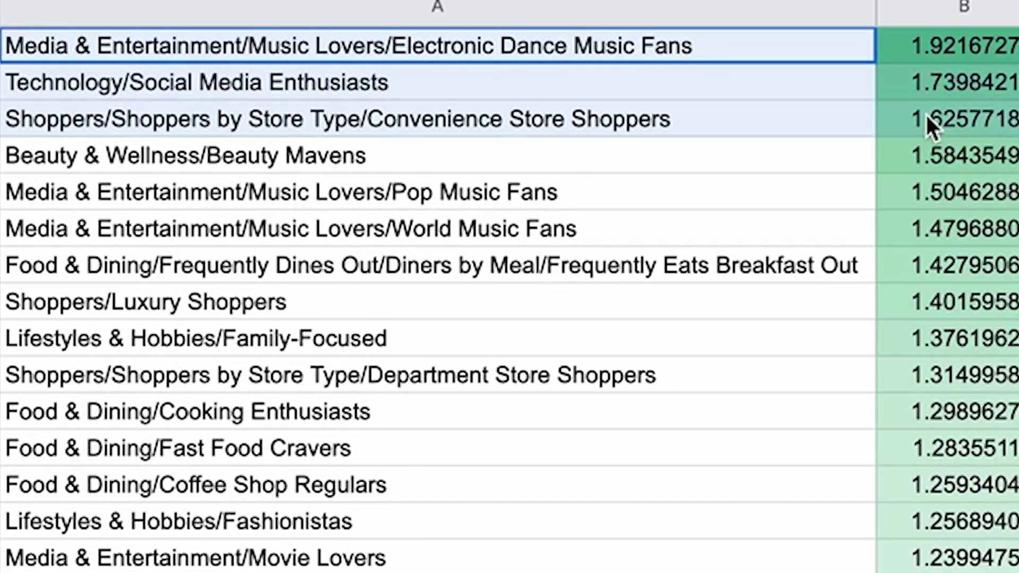
Switch to the EDMsauce article 'New Study Highlights Interesting Statistics Of EDM Listeners' and highlight its title
{"action": "double_click", "coordinate": [501, 53]}
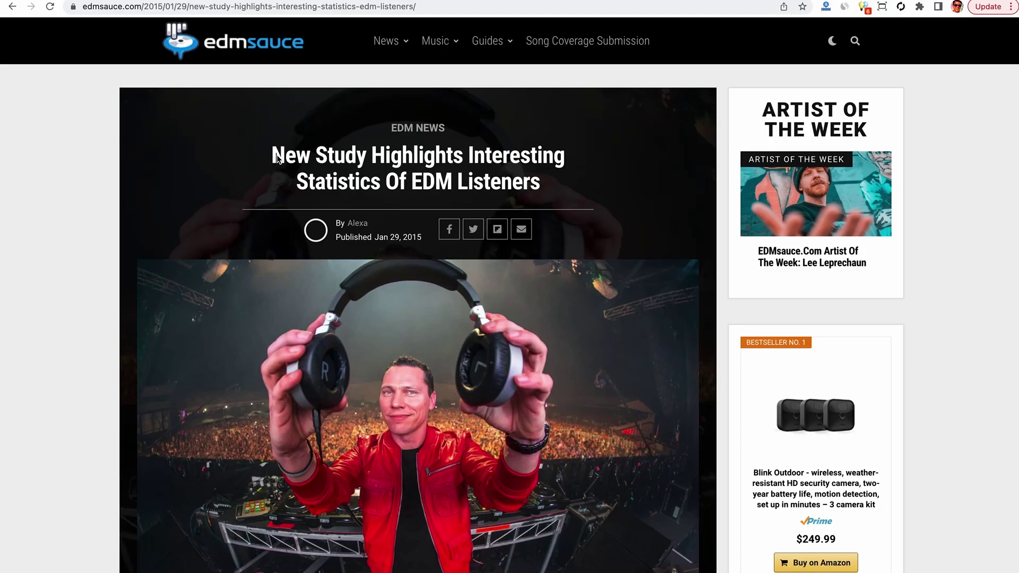
{"action": "left_click_drag", "start_coordinate": [271, 155], "coordinate": [544, 183]}
{"action": "left_click", "coordinate": [548, 184]}
{"action": "scroll", "coordinate": [548, 183], "scroll_direction": "down", "scroll_amount": 12}
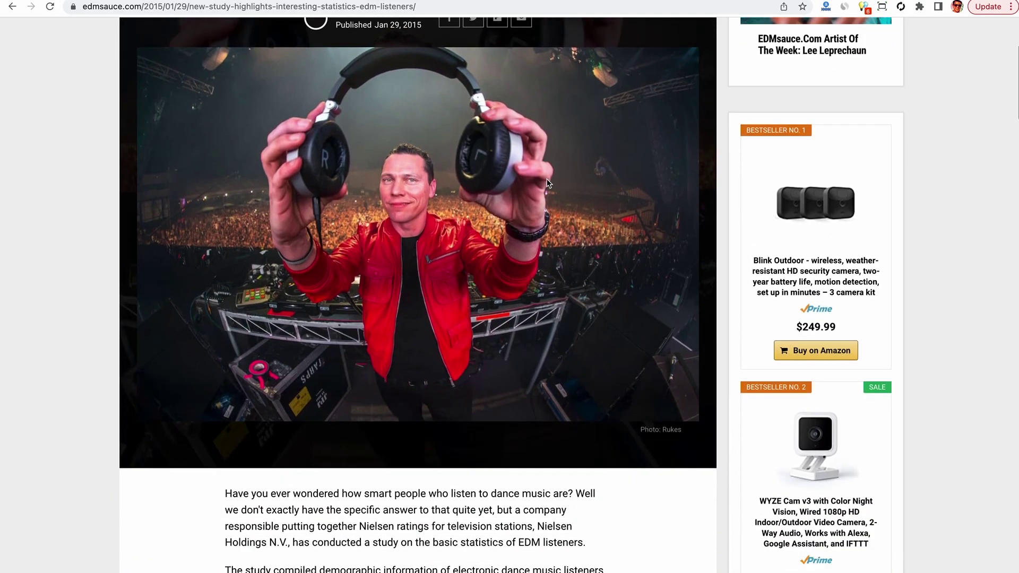
Scroll through the EDM listener infographic down to the household income chart and Nielsen notes
{"action": "scroll", "coordinate": [546, 182], "scroll_direction": "down", "scroll_amount": 10}
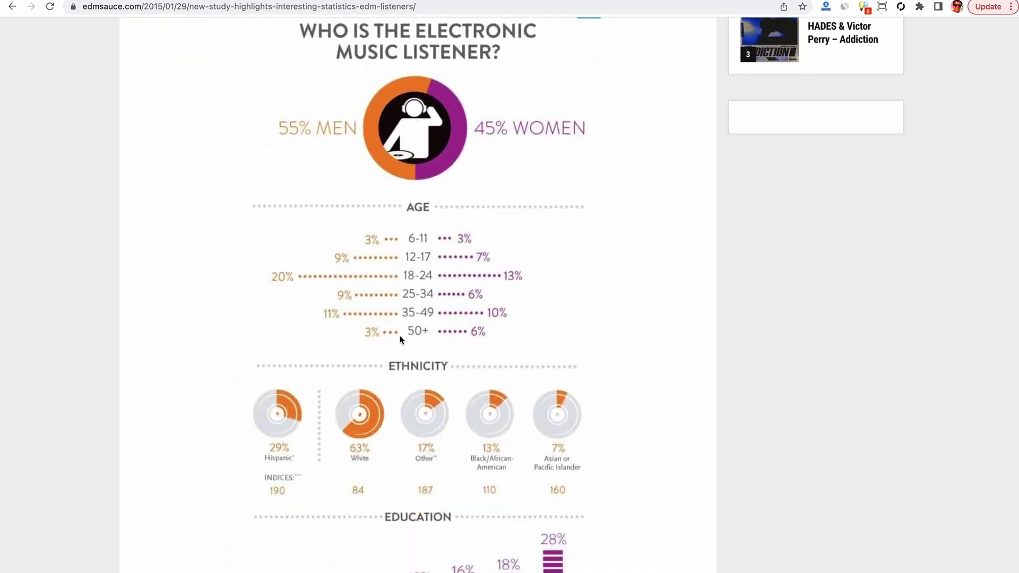
{"action": "scroll", "coordinate": [488, 374], "scroll_direction": "down", "scroll_amount": 6}
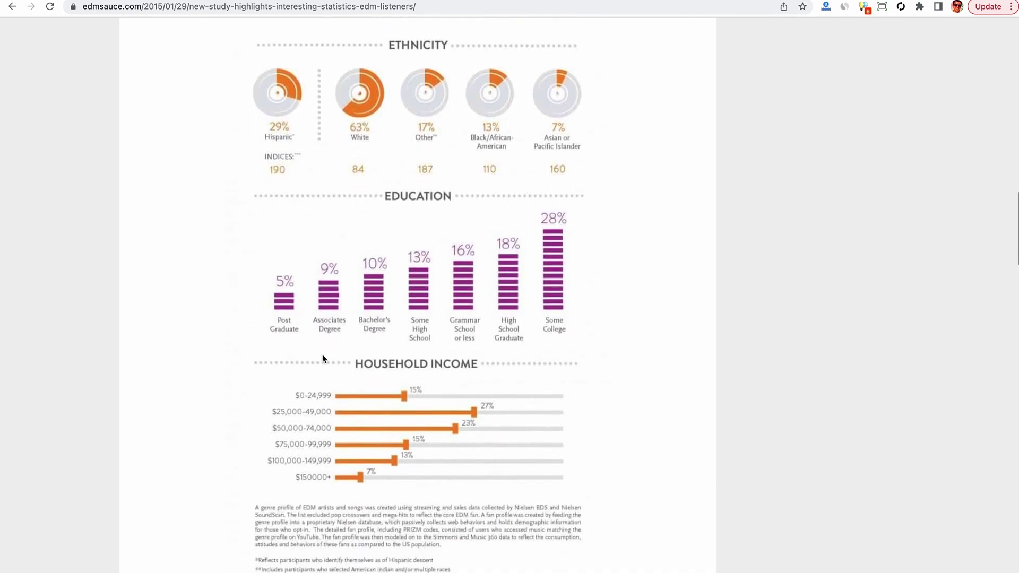
{"action": "scroll", "coordinate": [564, 269], "scroll_direction": "down", "scroll_amount": 4}
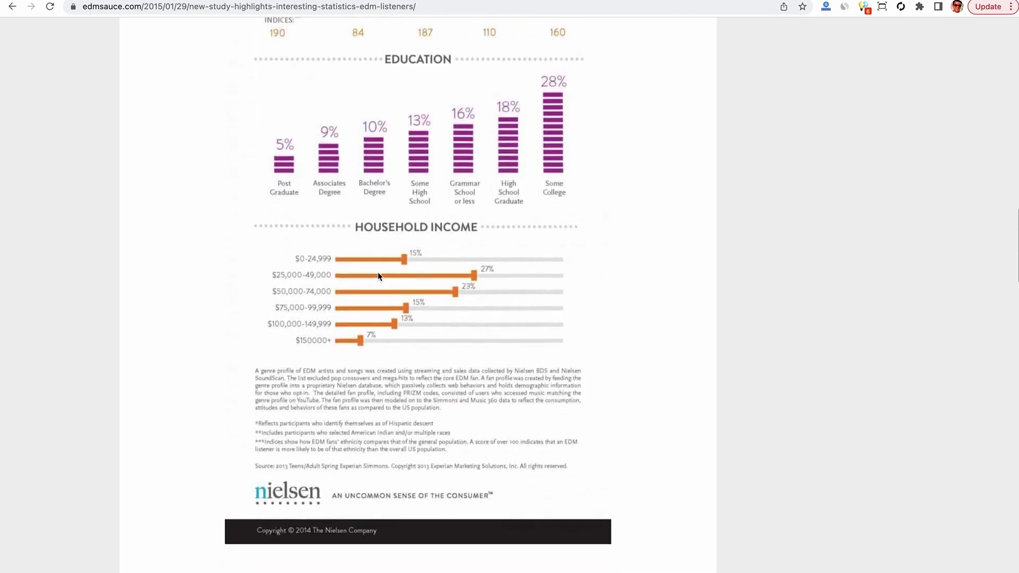